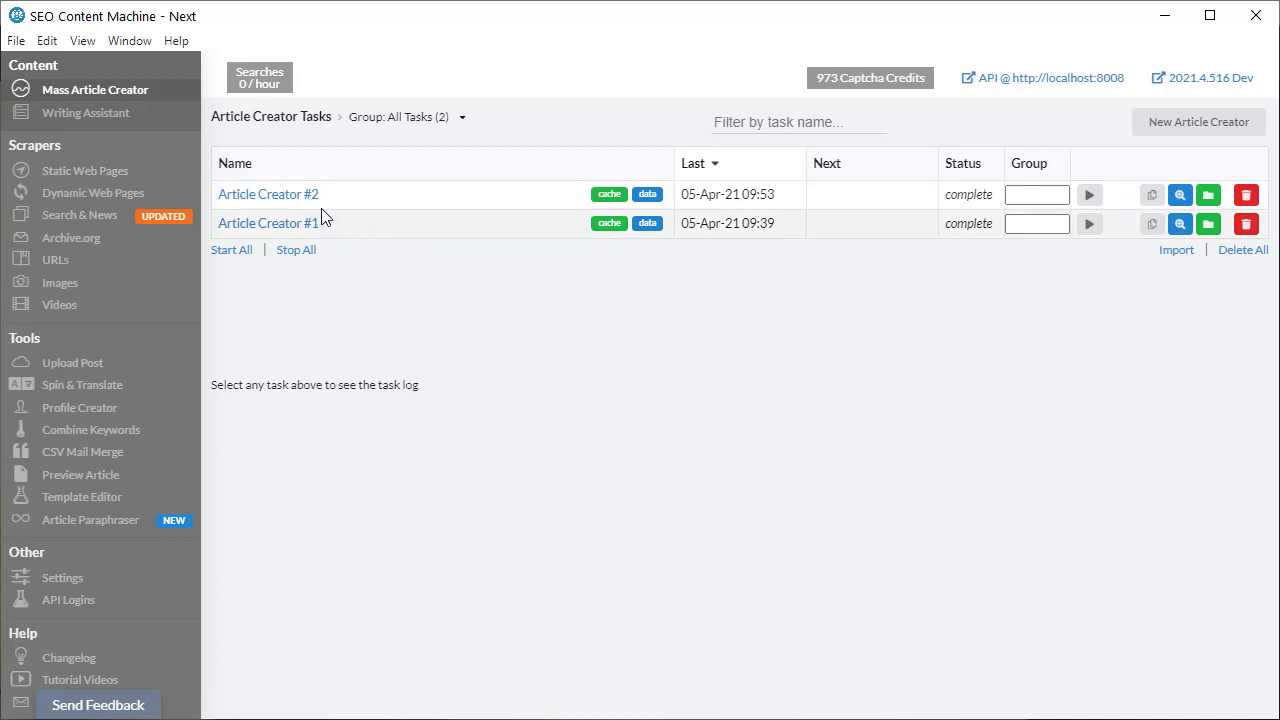
Step: Open the Article Creator #2 task and add the keywords b and c on separate lines below a
click(298, 197)
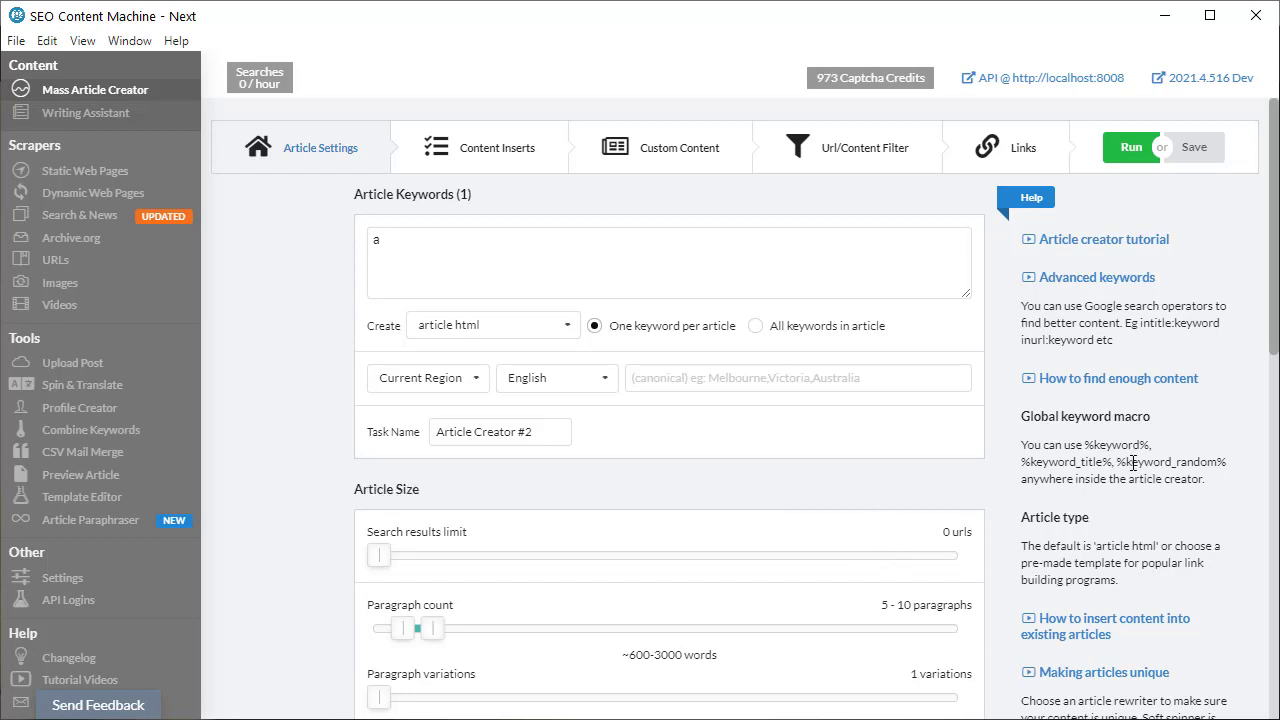
click(455, 252)
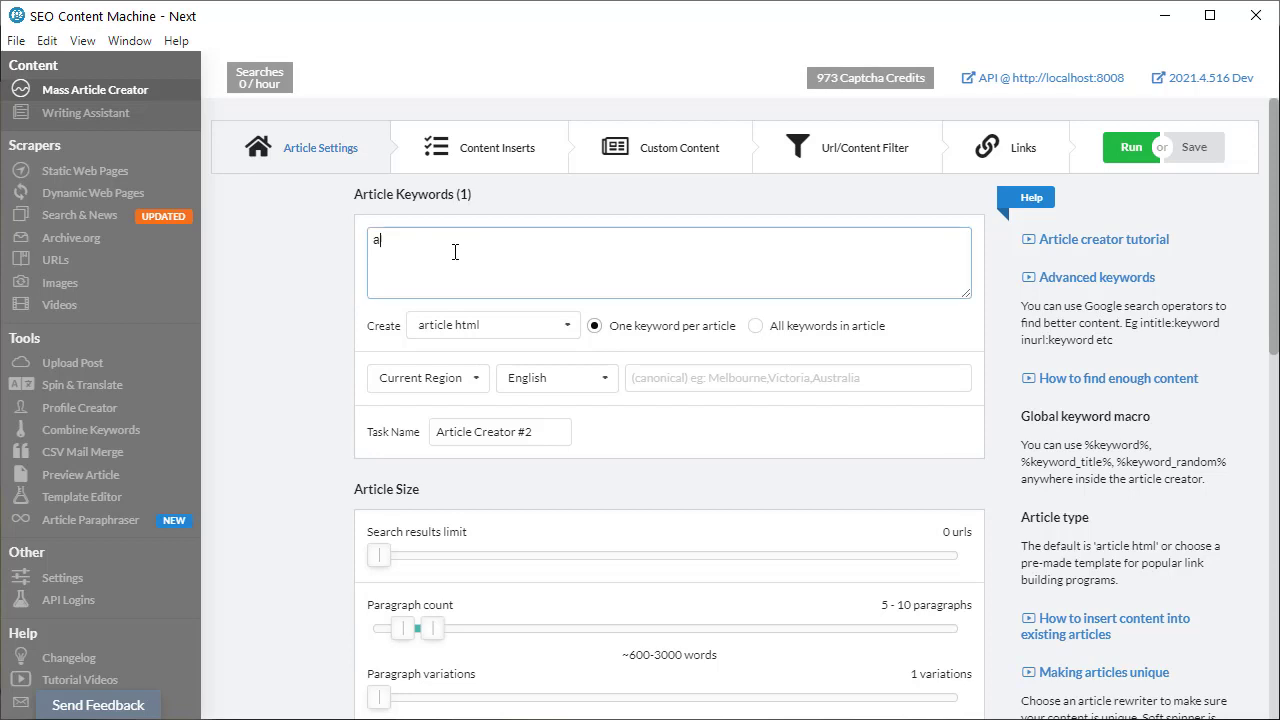
text(b)
key(Return)
text(c)
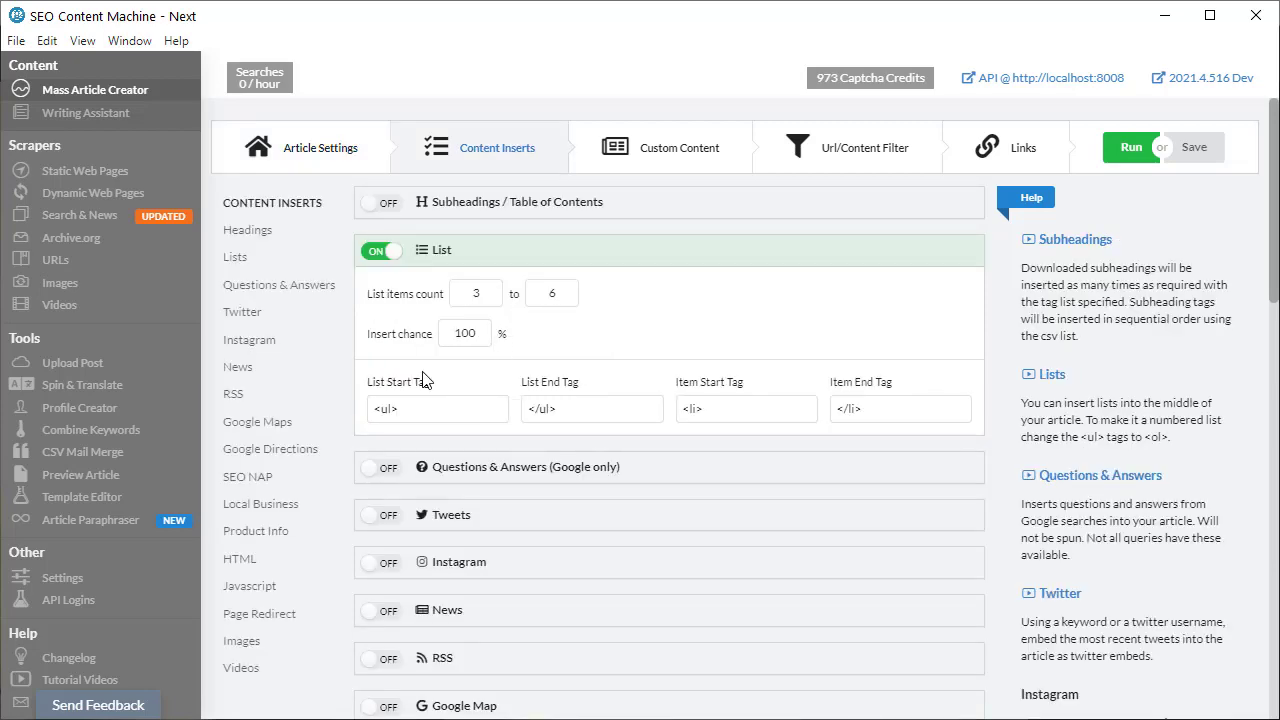
Step: Enable the Tweets content insert for the article task
click(245, 316)
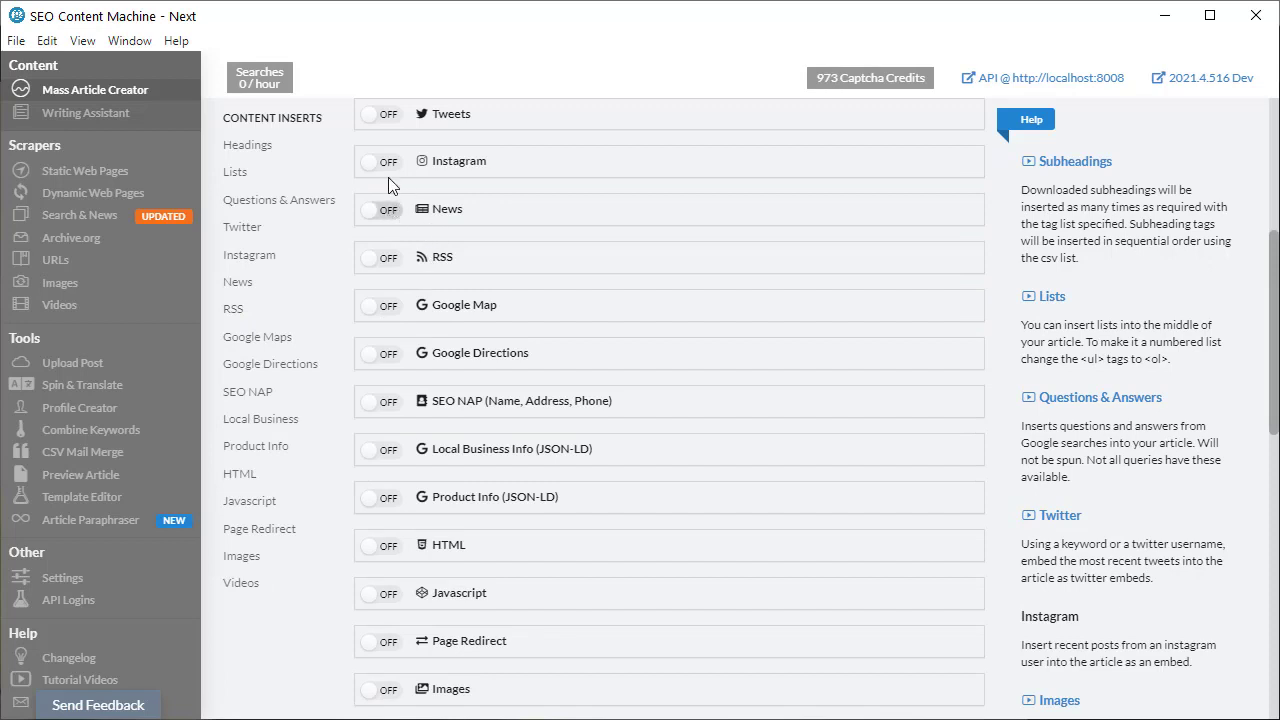
click(381, 114)
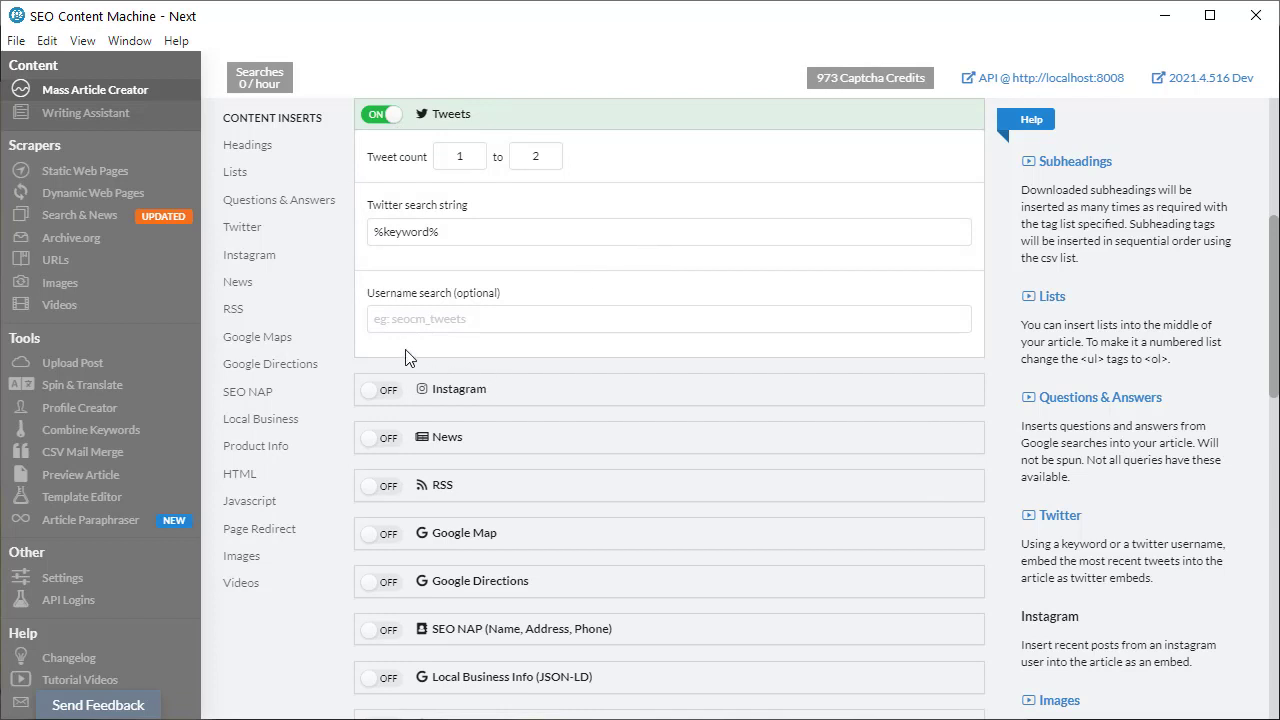
Step: Change the first line of the article keywords to a|b|c and select that line
scroll(325, 172, up, 4)
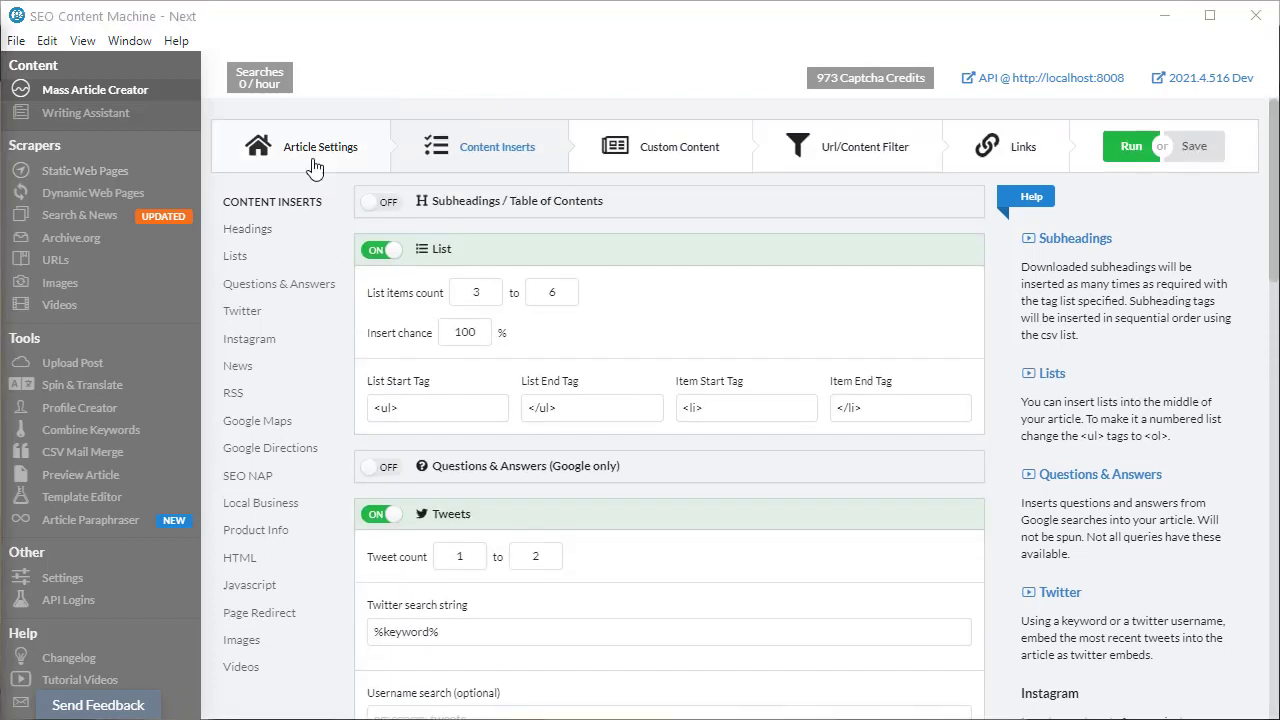
click(313, 168)
click(463, 267)
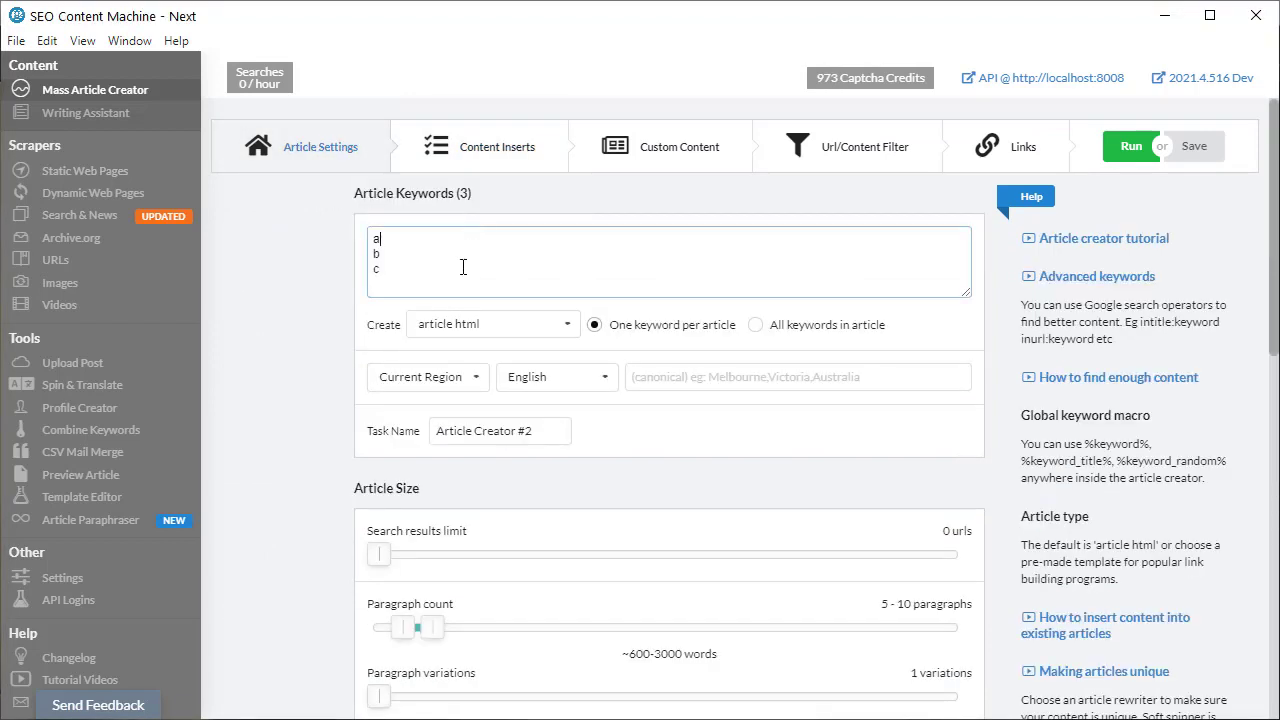
text(|b|c)
drag(435, 240, 322, 245)
Step: Enable Article Forge in the article settings
scroll(309, 277, down, 4)
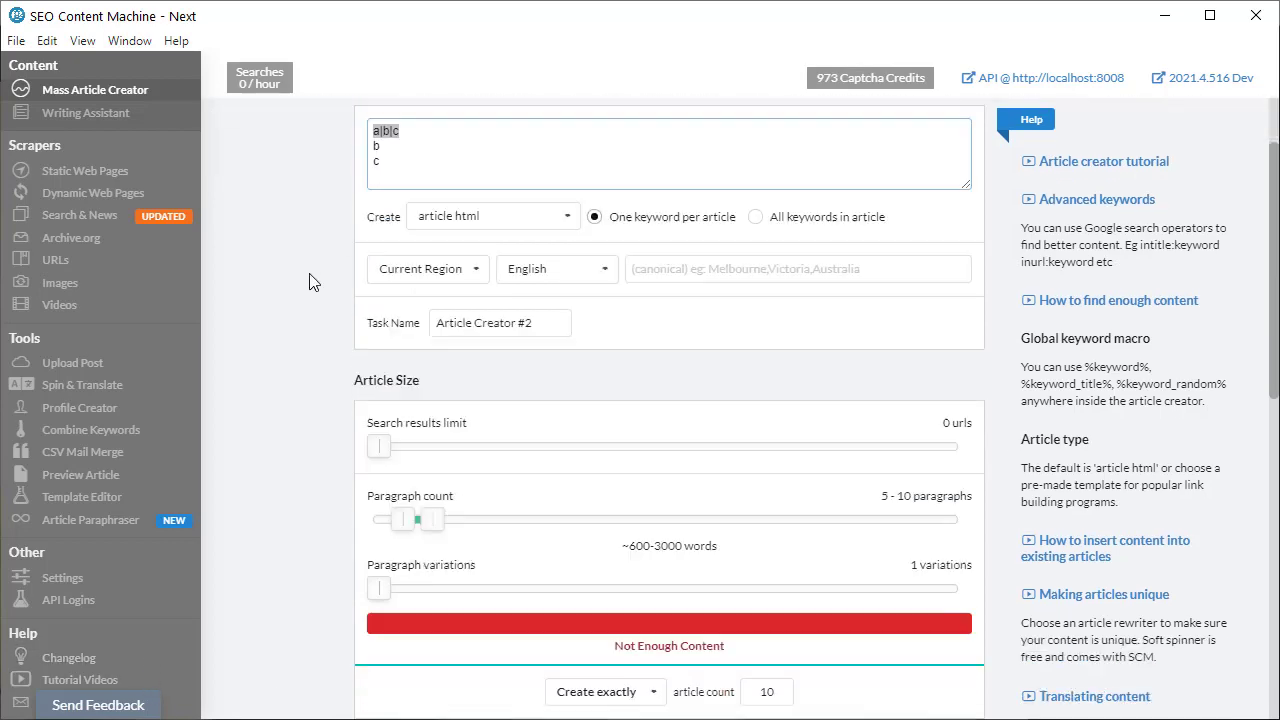
scroll(305, 393, down, 4)
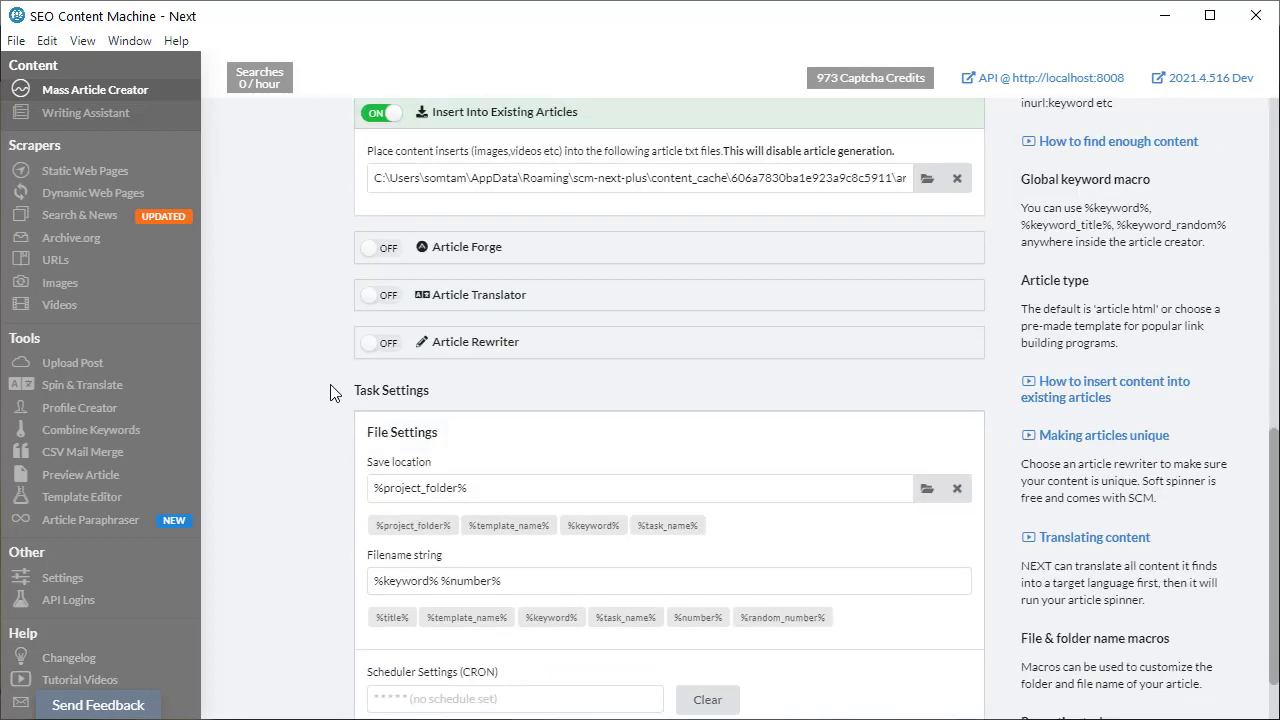
click(379, 249)
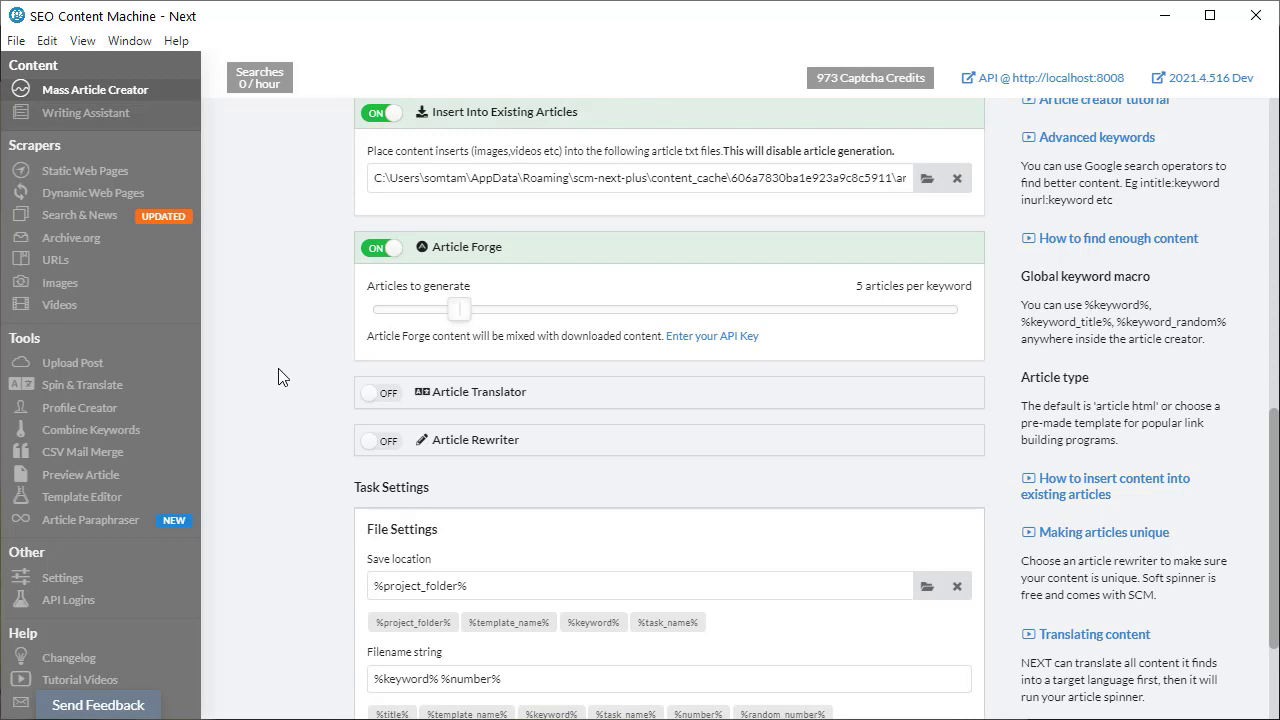
Step: Enable the RSS content insert for the article task
scroll(287, 395, up, 10)
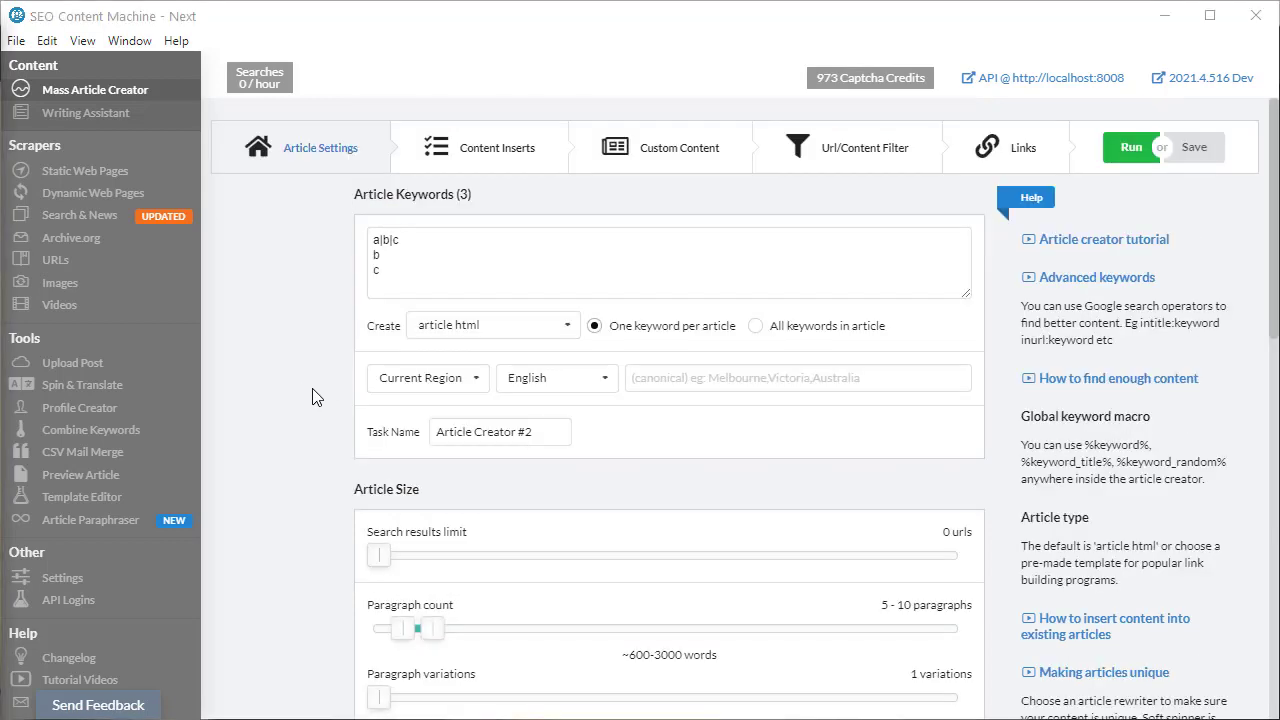
click(502, 160)
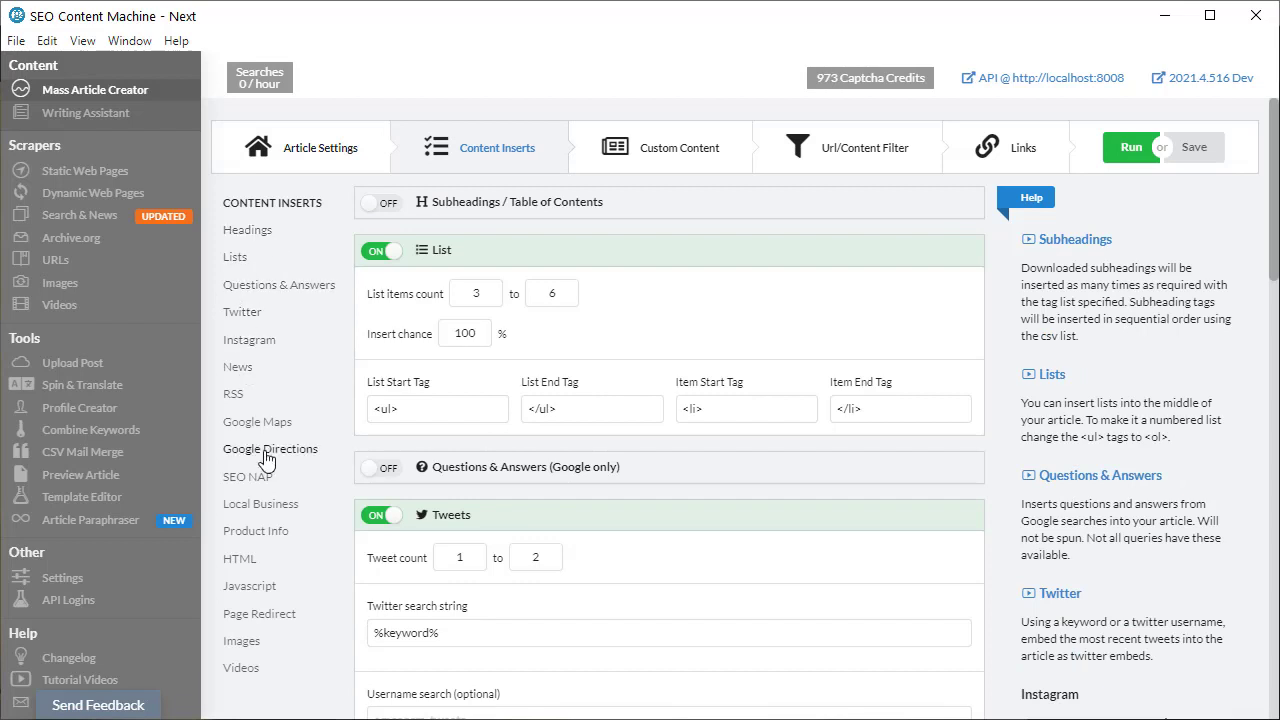
click(232, 396)
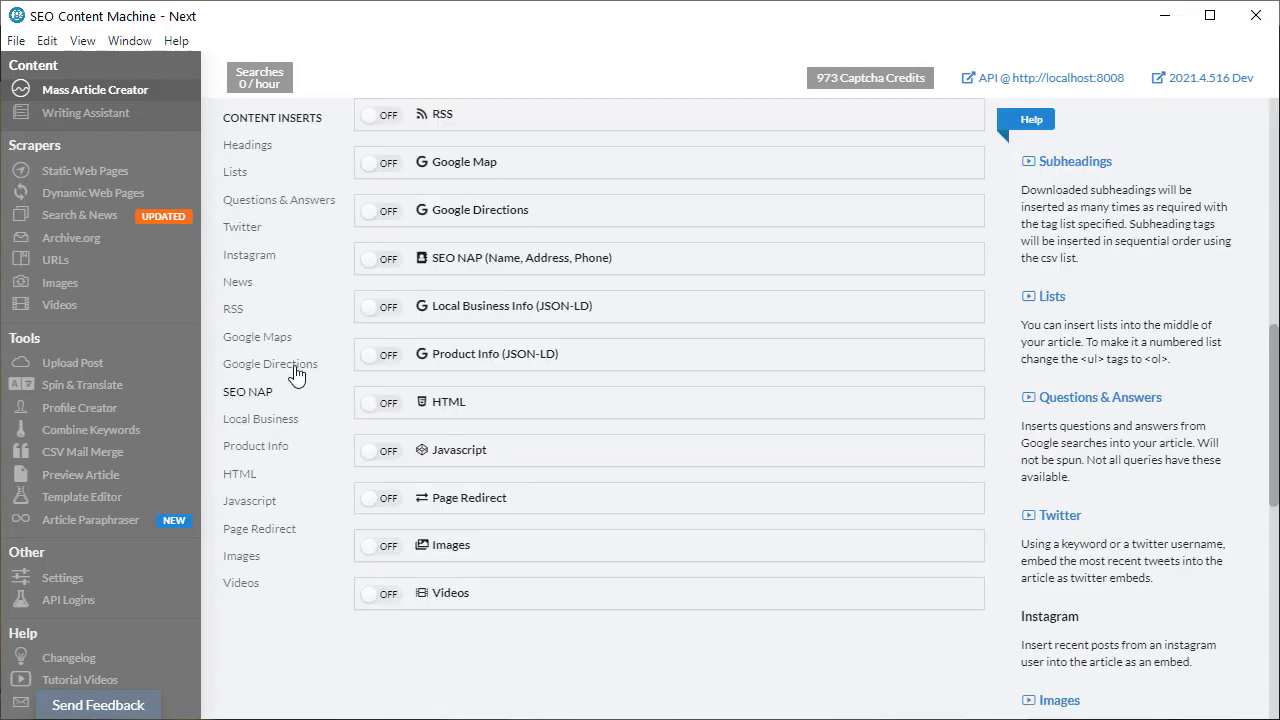
click(381, 124)
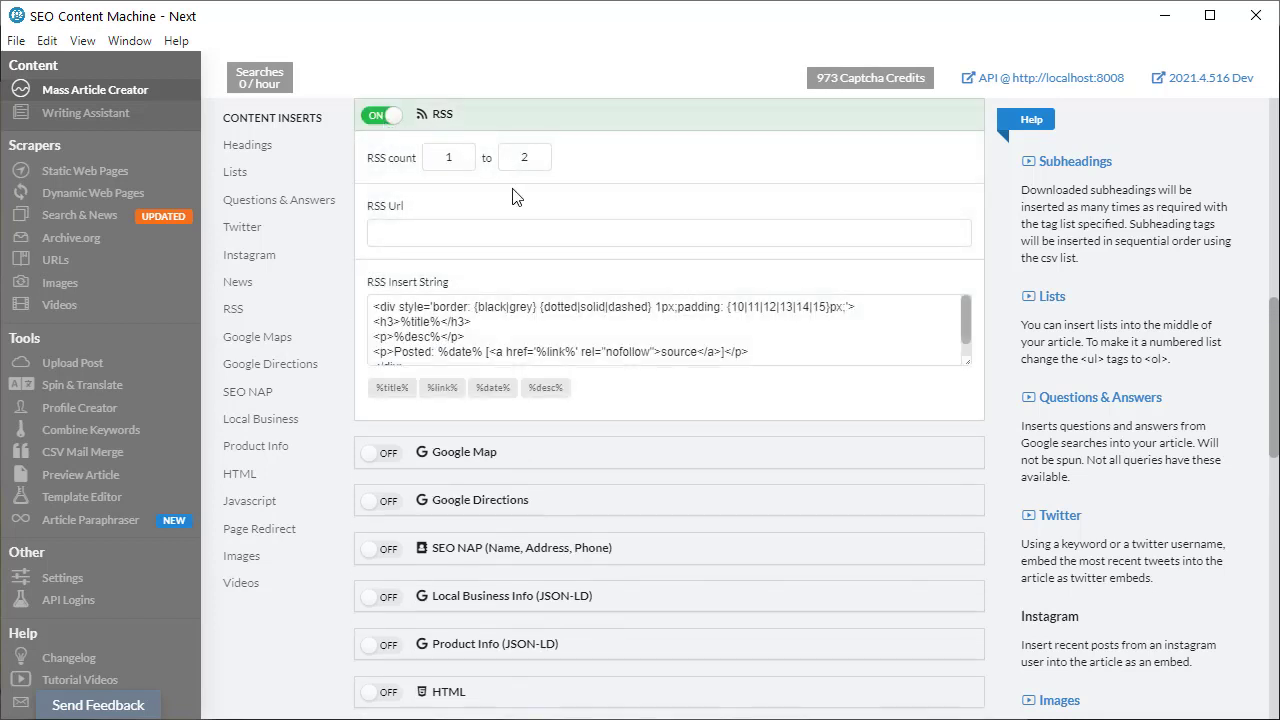
Step: Put the cursor in the RSS Url field, enlarge the RSS Insert String box and select its template text
click(531, 238)
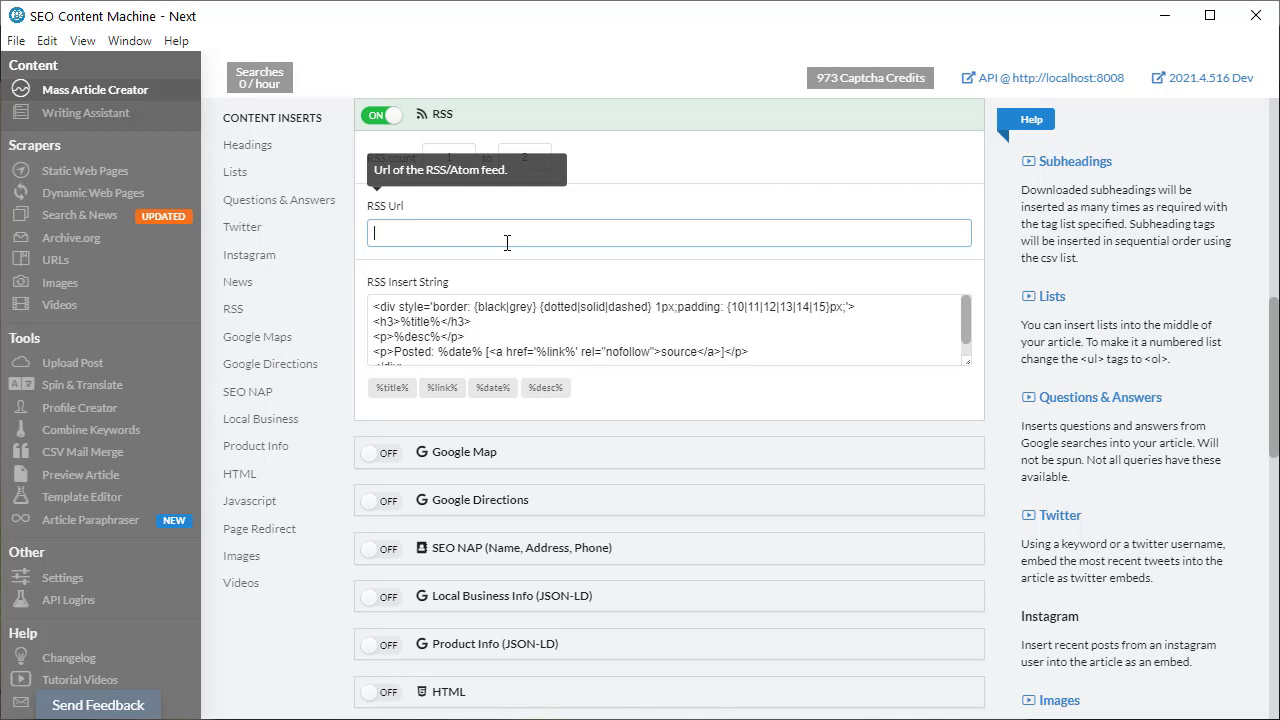
drag(966, 361, 930, 446)
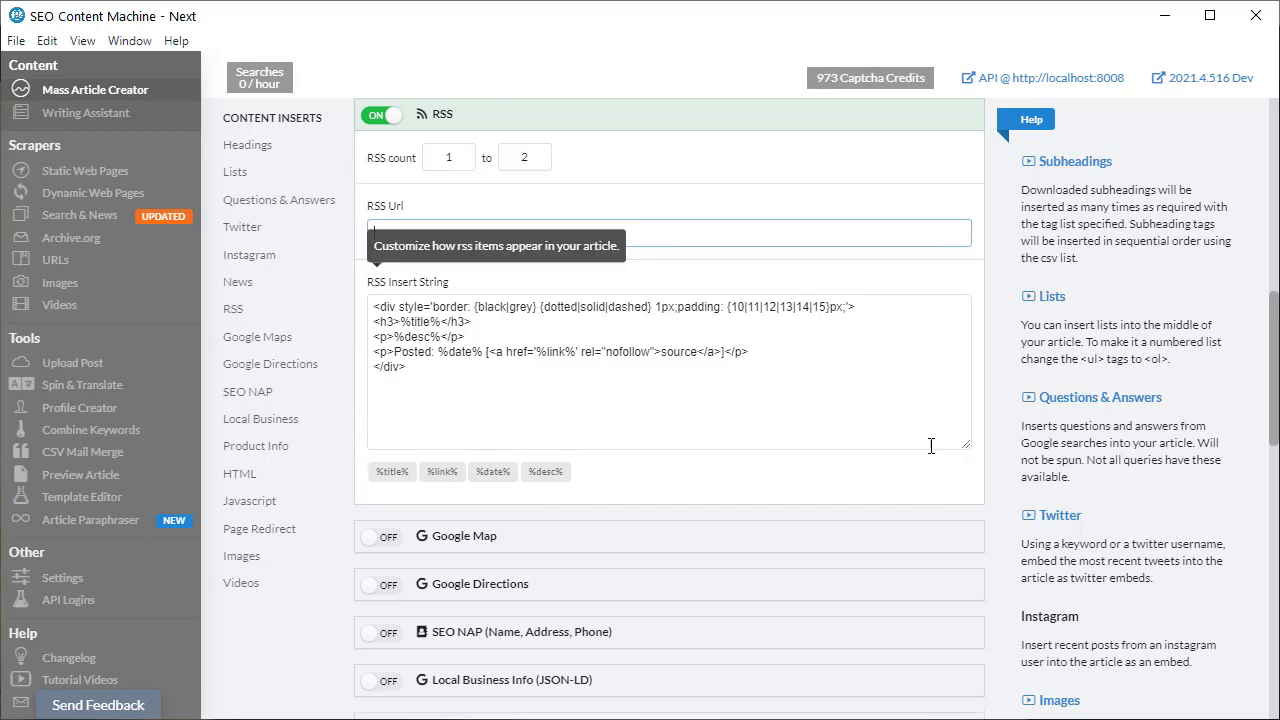
drag(564, 388, 345, 300)
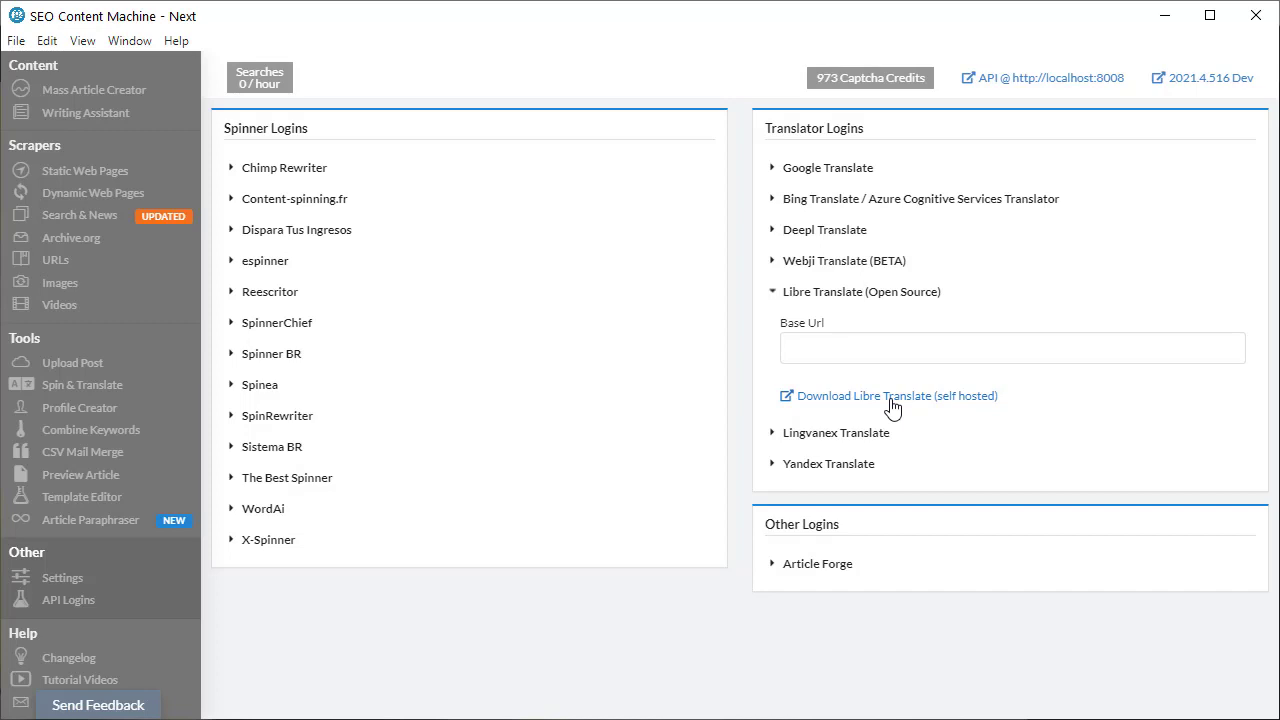
Step: Activate the Base Url field of the Libre Translate login
click(851, 350)
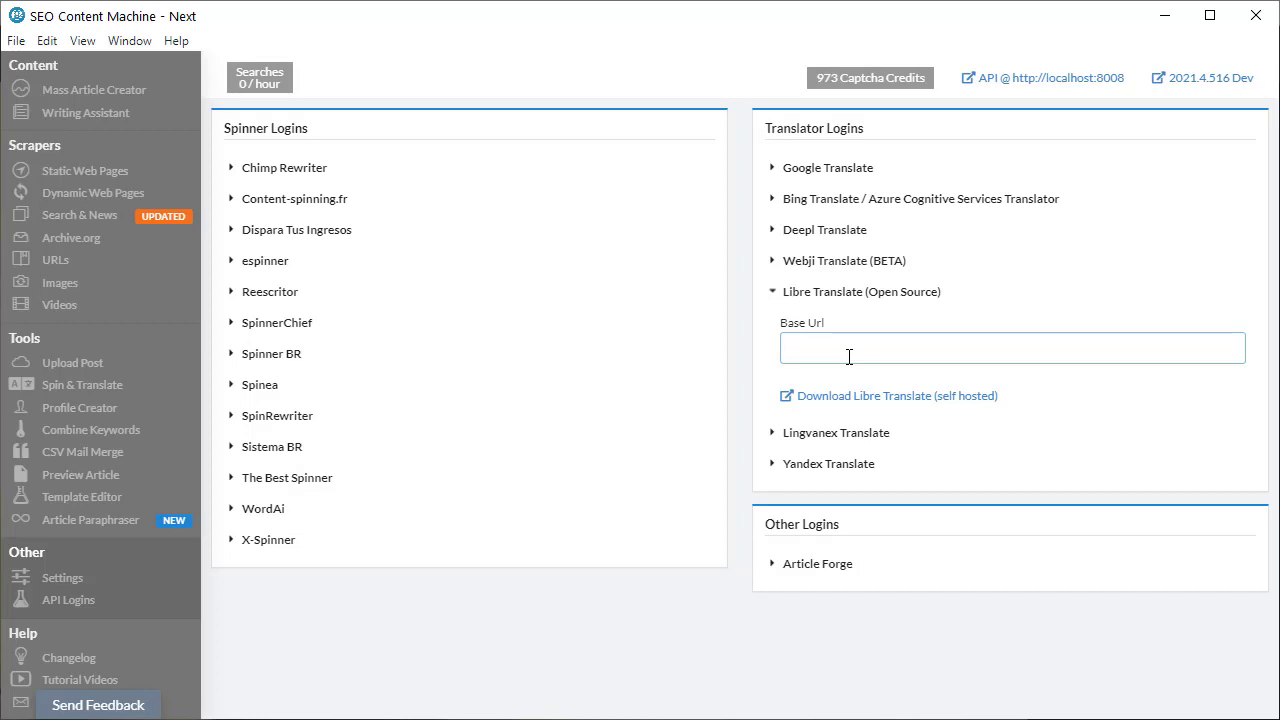
Step: Reopen the Article Creator #2 task and enable Article Translator with Libre as the translator service
click(112, 92)
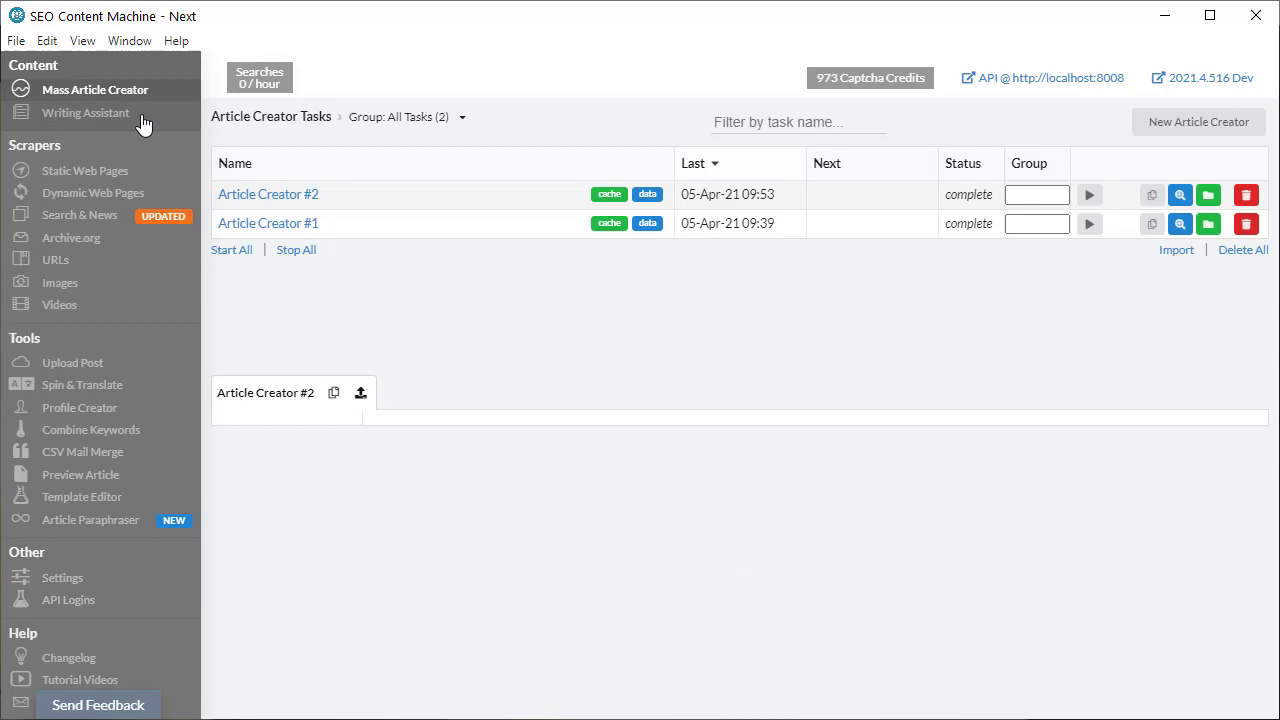
click(282, 197)
scroll(300, 349, down, 7)
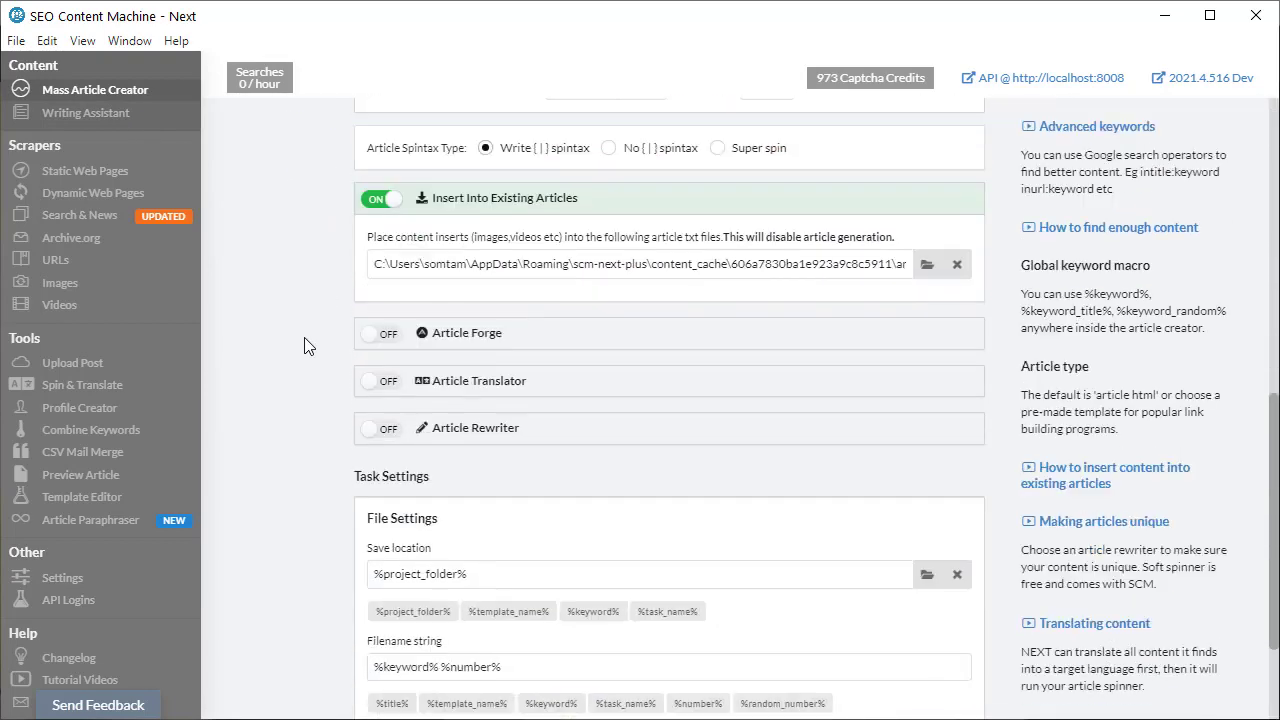
scroll(305, 345, down, 1)
click(378, 296)
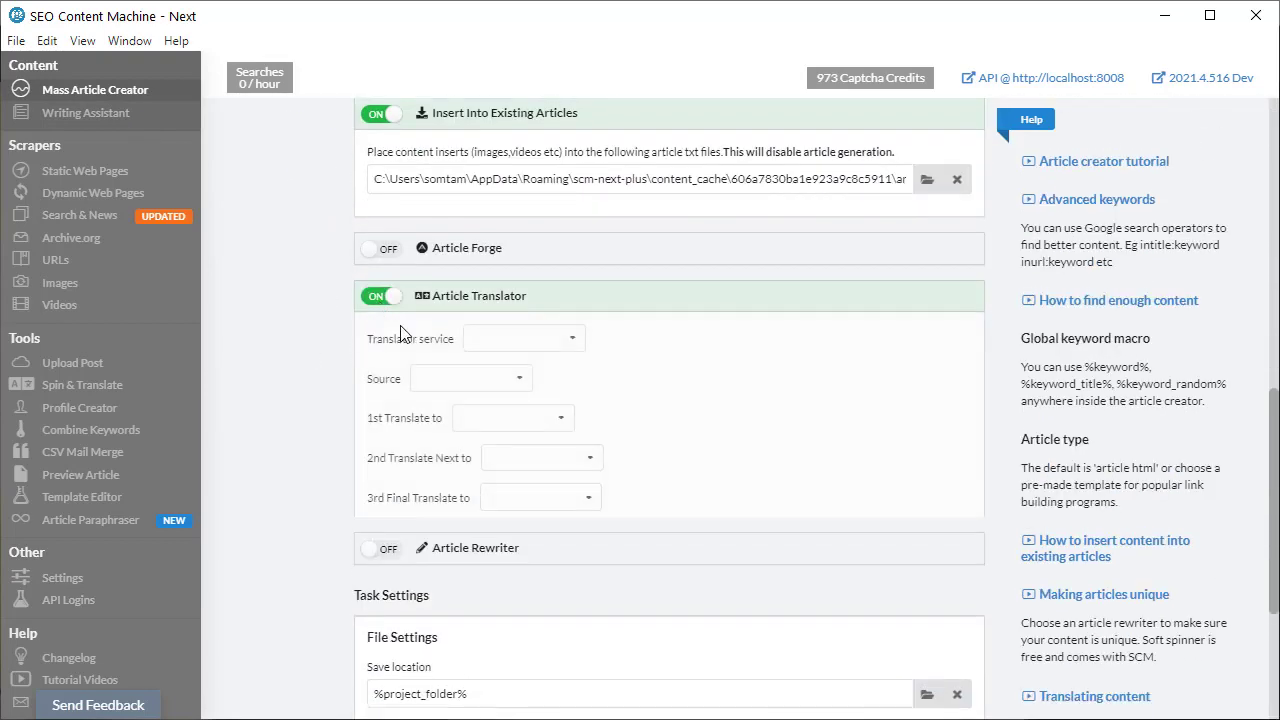
click(571, 338)
click(565, 527)
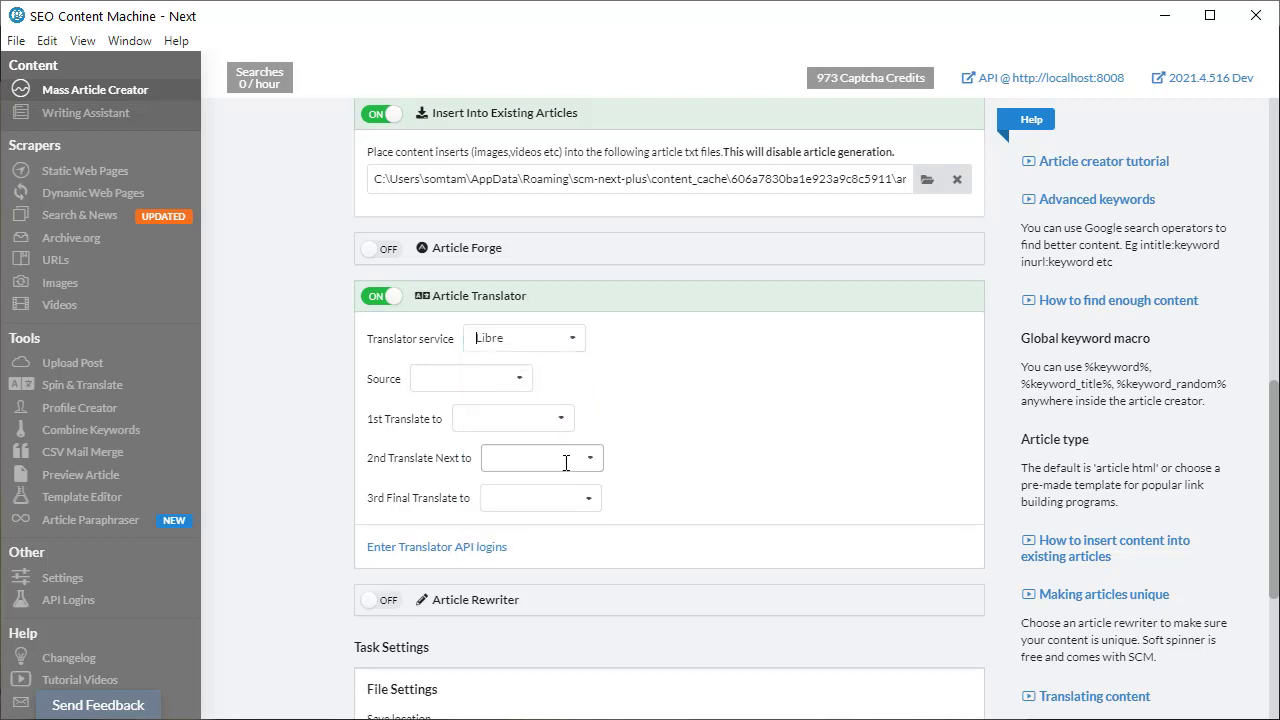
Step: Set the translator's source language to English, after trying Arabic
click(516, 383)
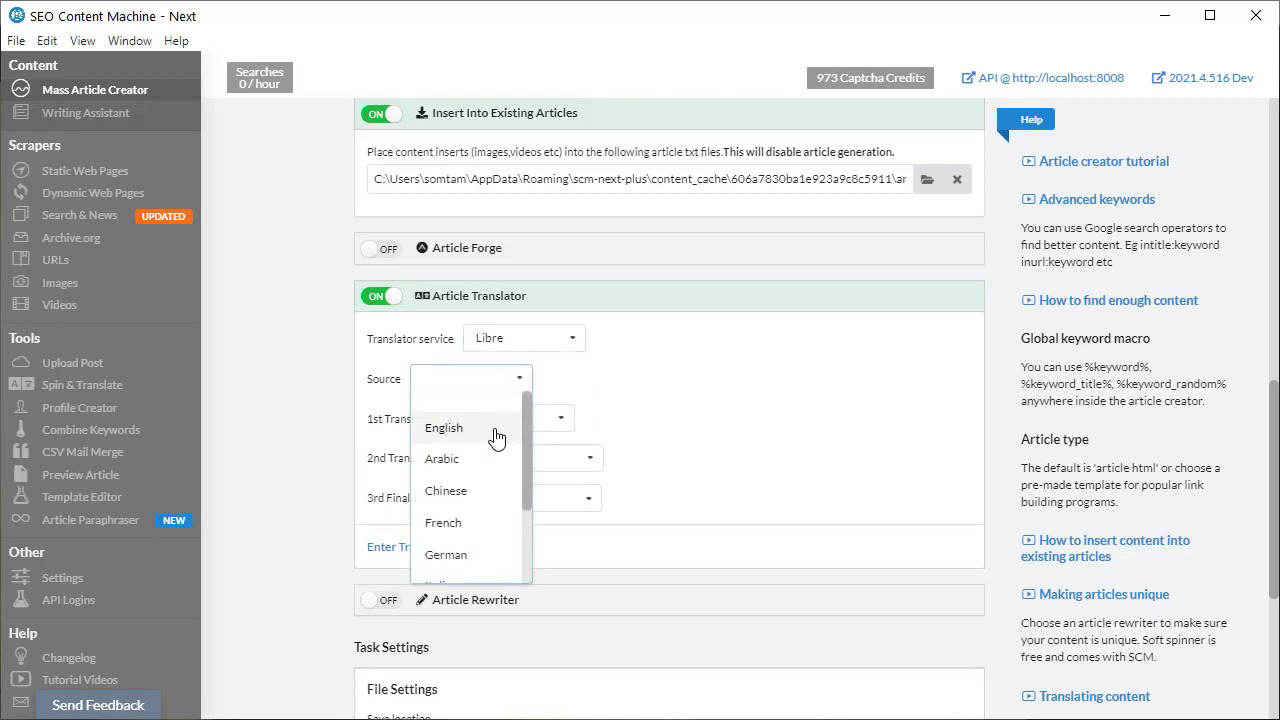
click(477, 454)
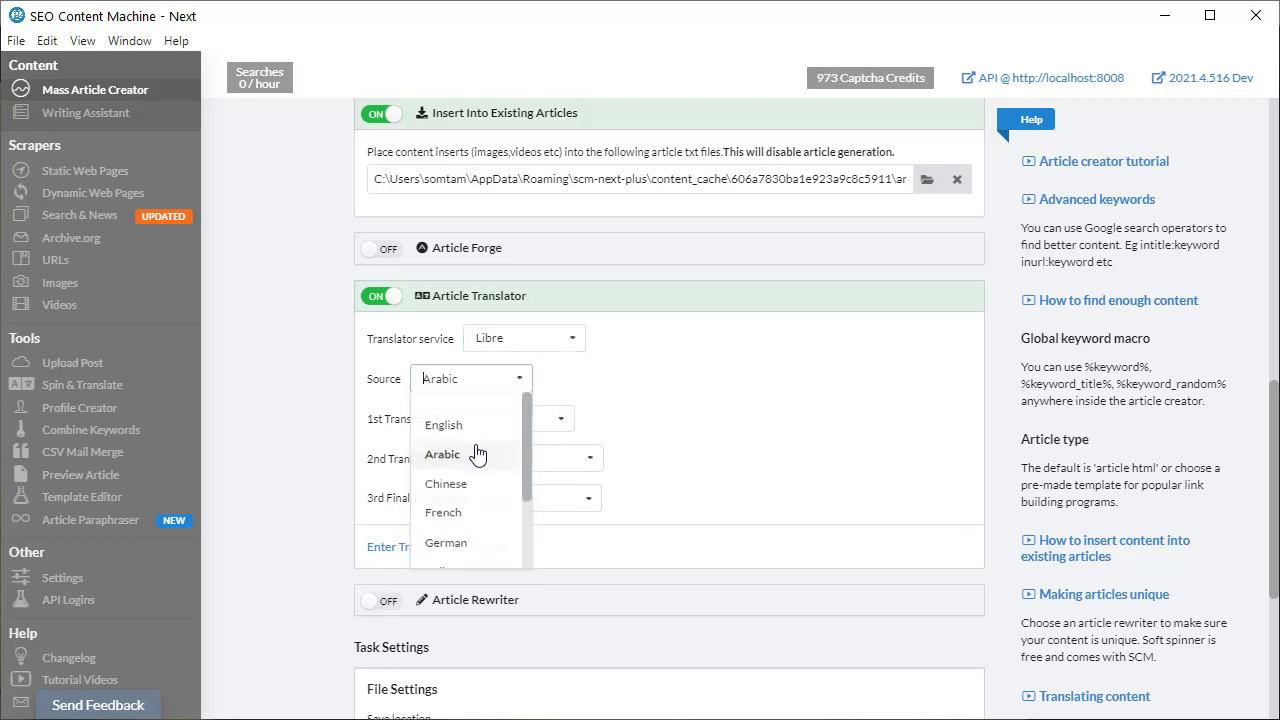
click(488, 380)
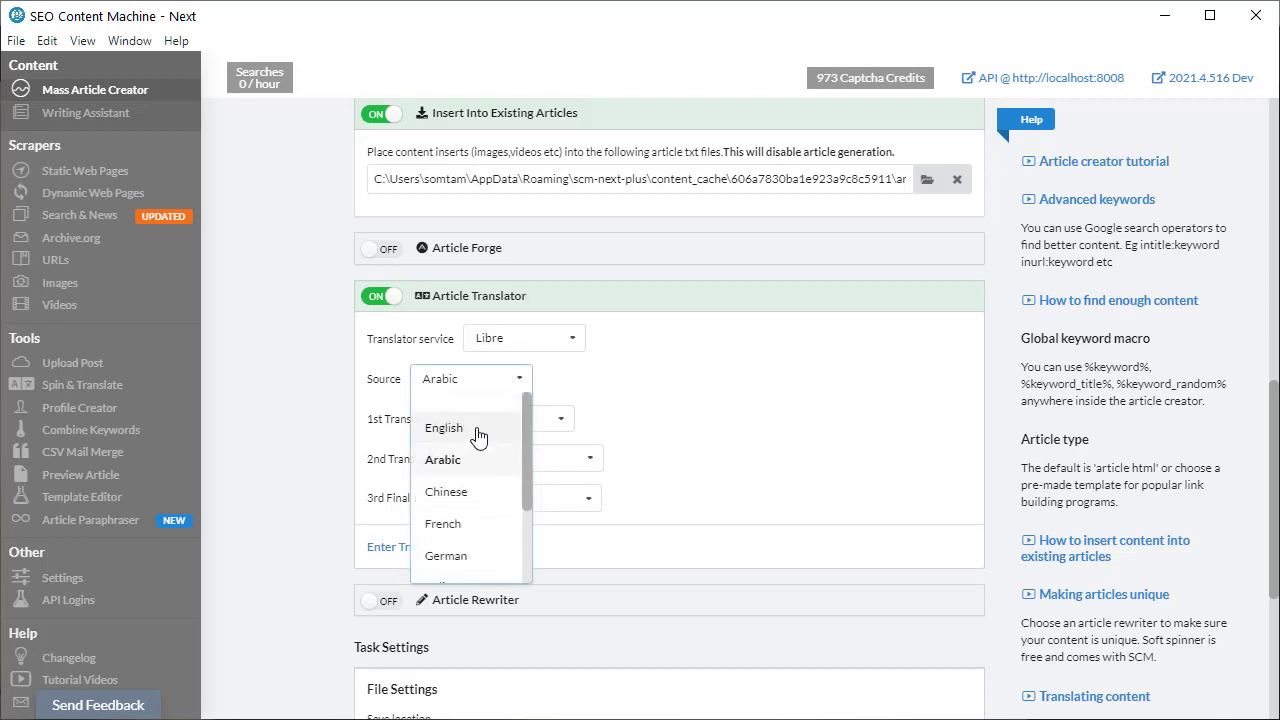
click(478, 437)
Step: Review the languages offered for the first translation and the list of available translator services
click(557, 421)
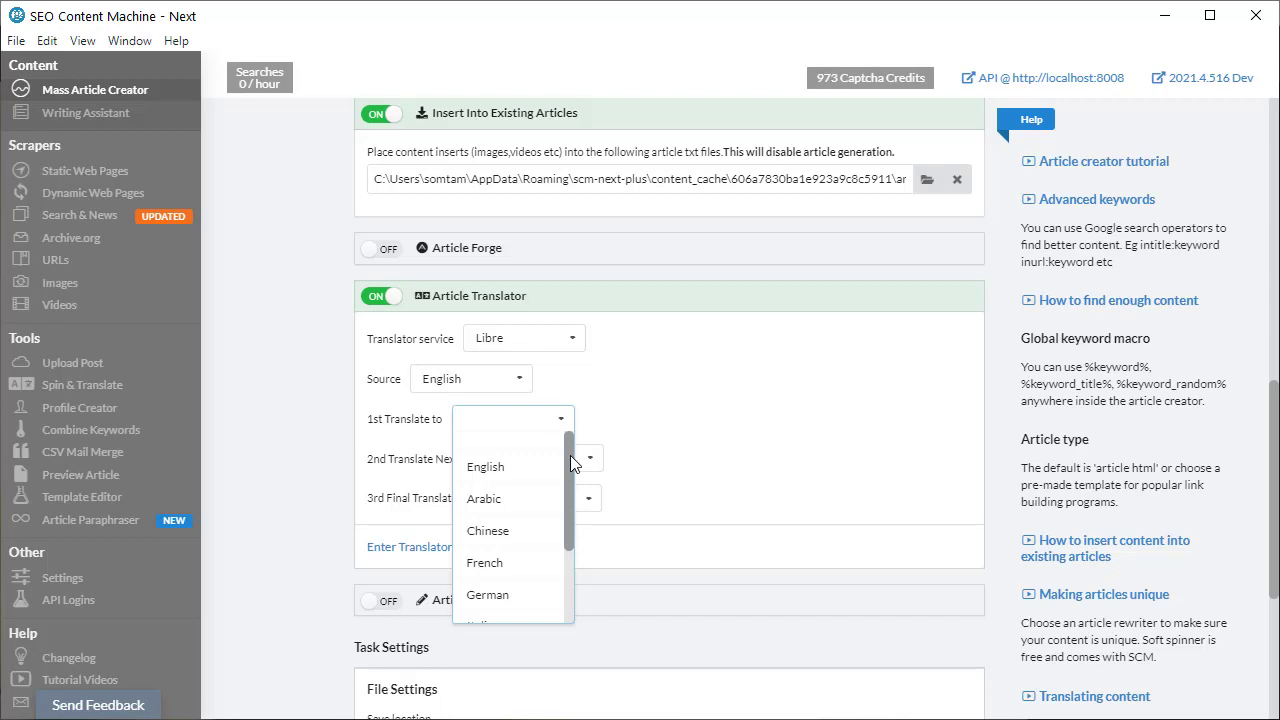
drag(570, 455, 570, 497)
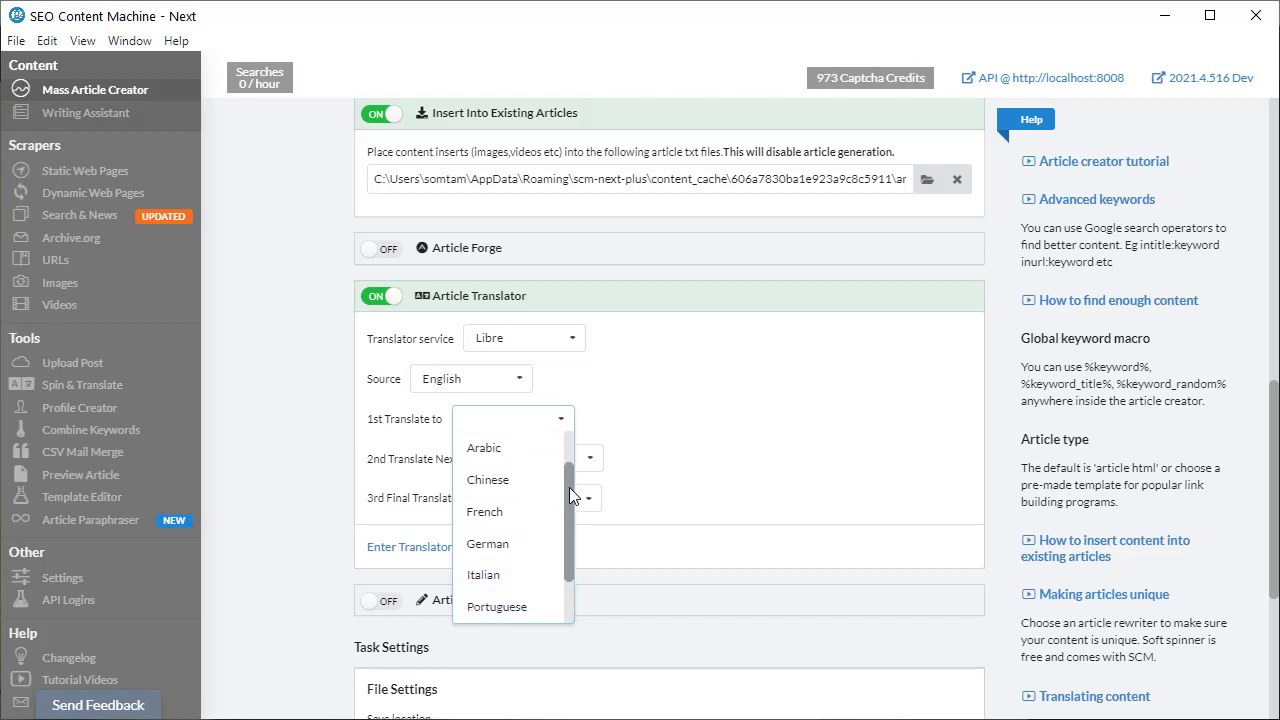
drag(572, 495, 573, 553)
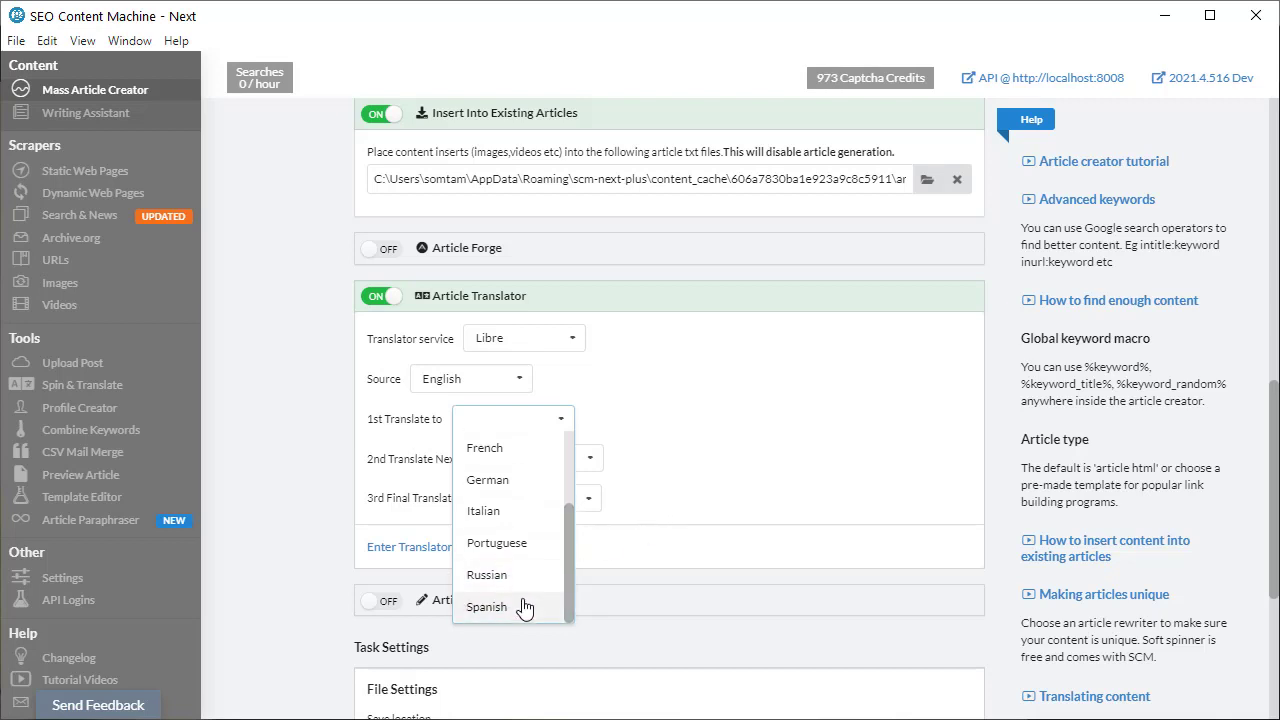
click(735, 489)
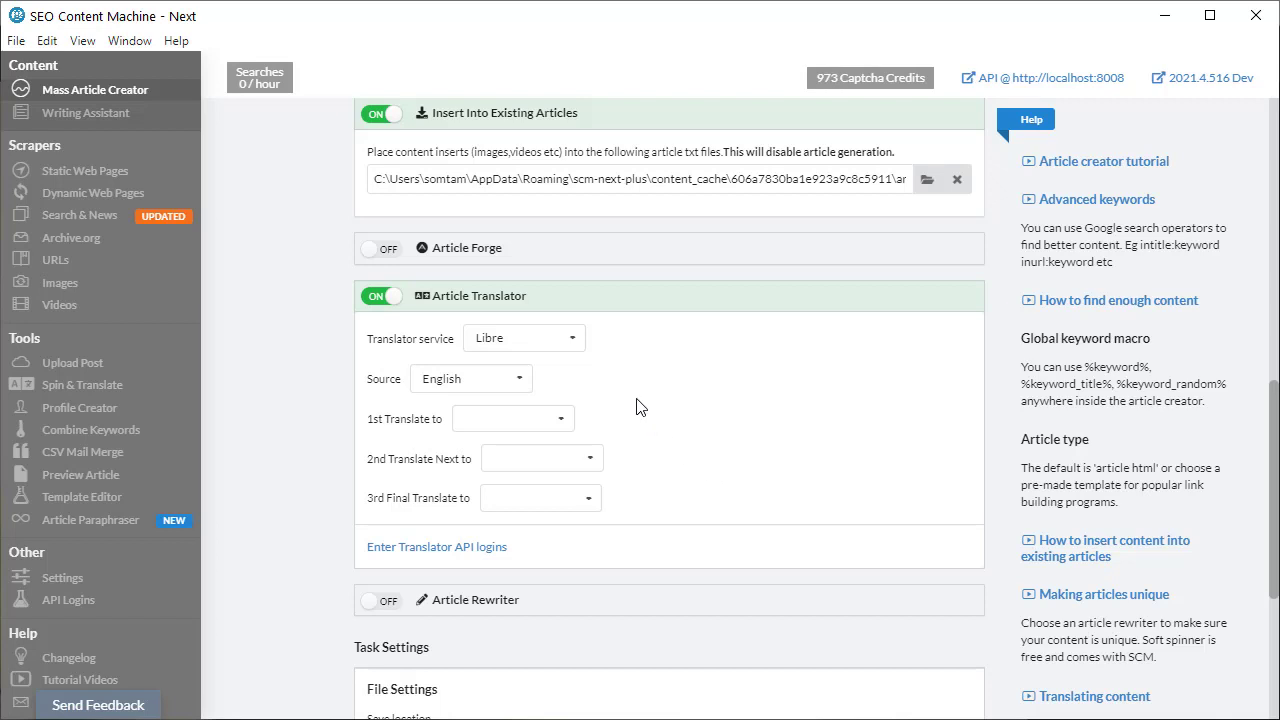
click(577, 345)
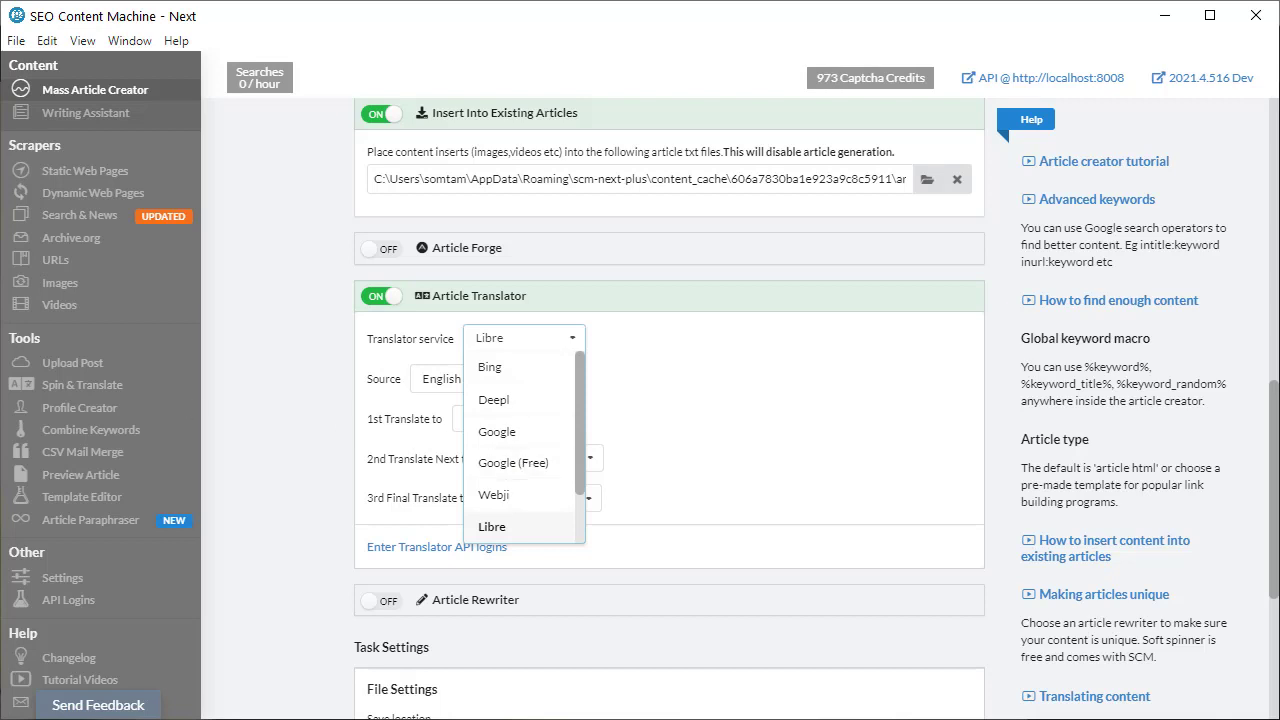
Step: Create a new Article Downloader task for static web pages and put the cursor in its Save Location field
click(115, 174)
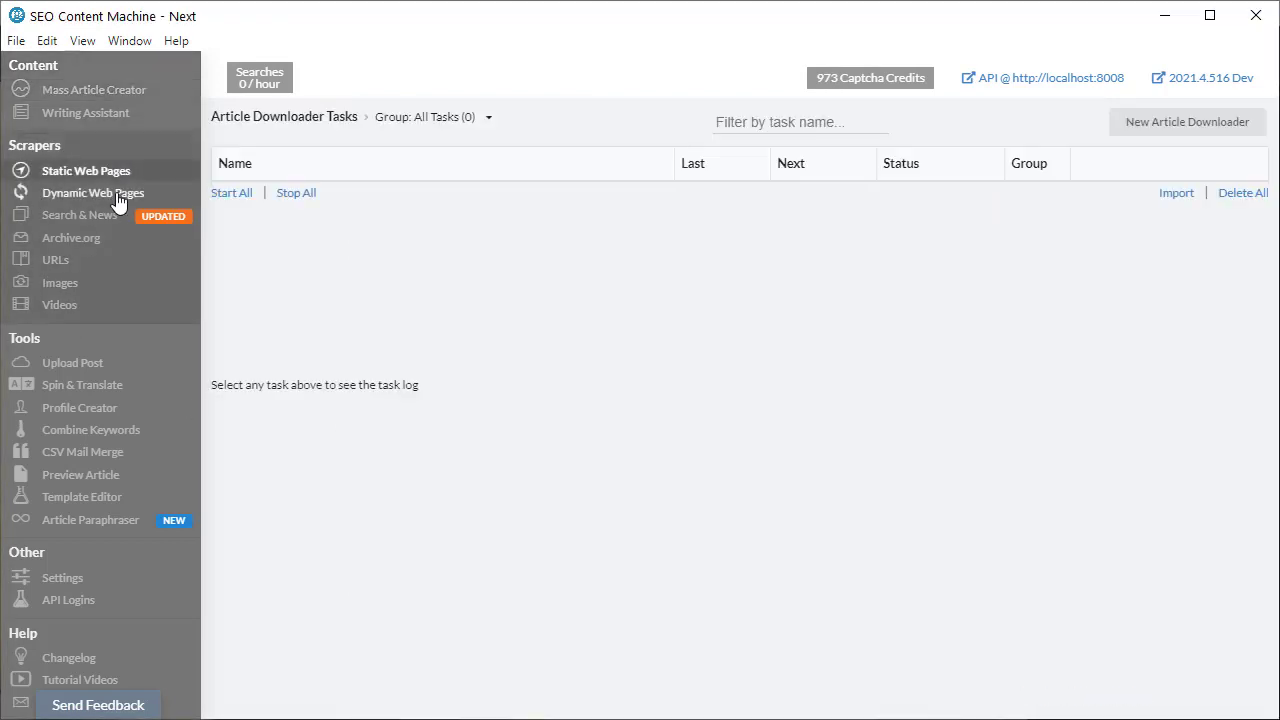
click(114, 192)
click(103, 178)
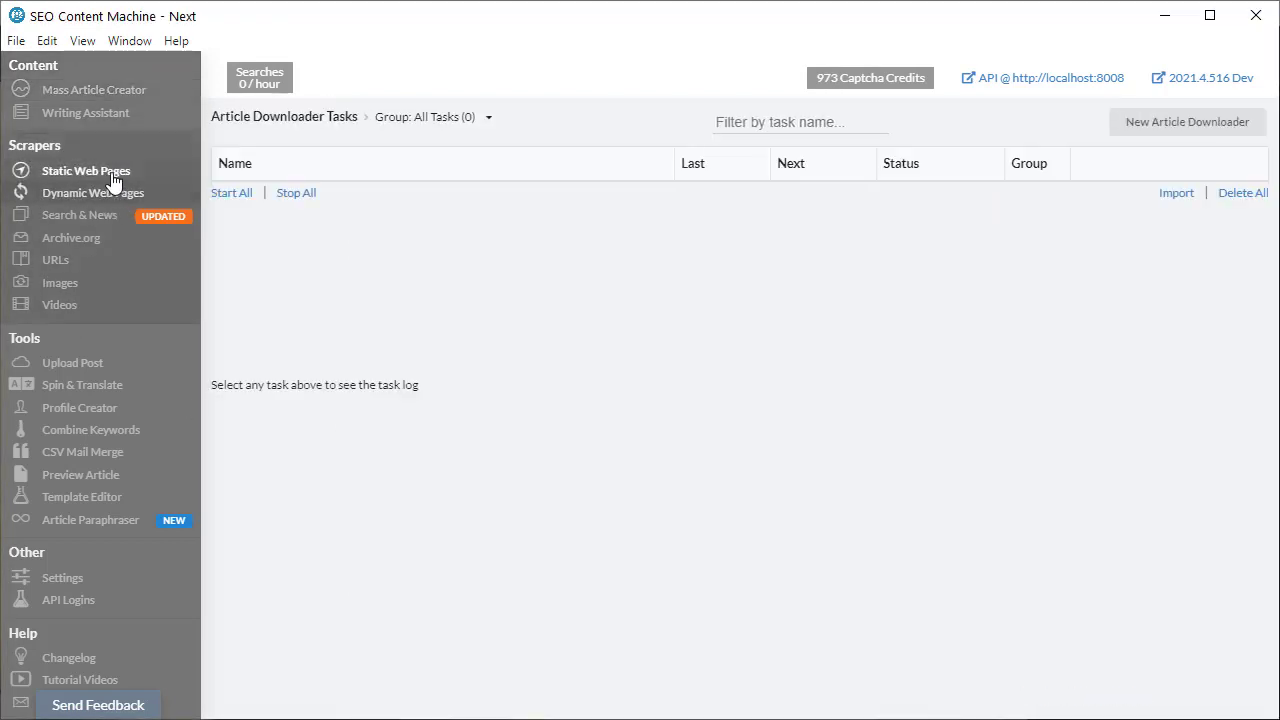
click(1188, 124)
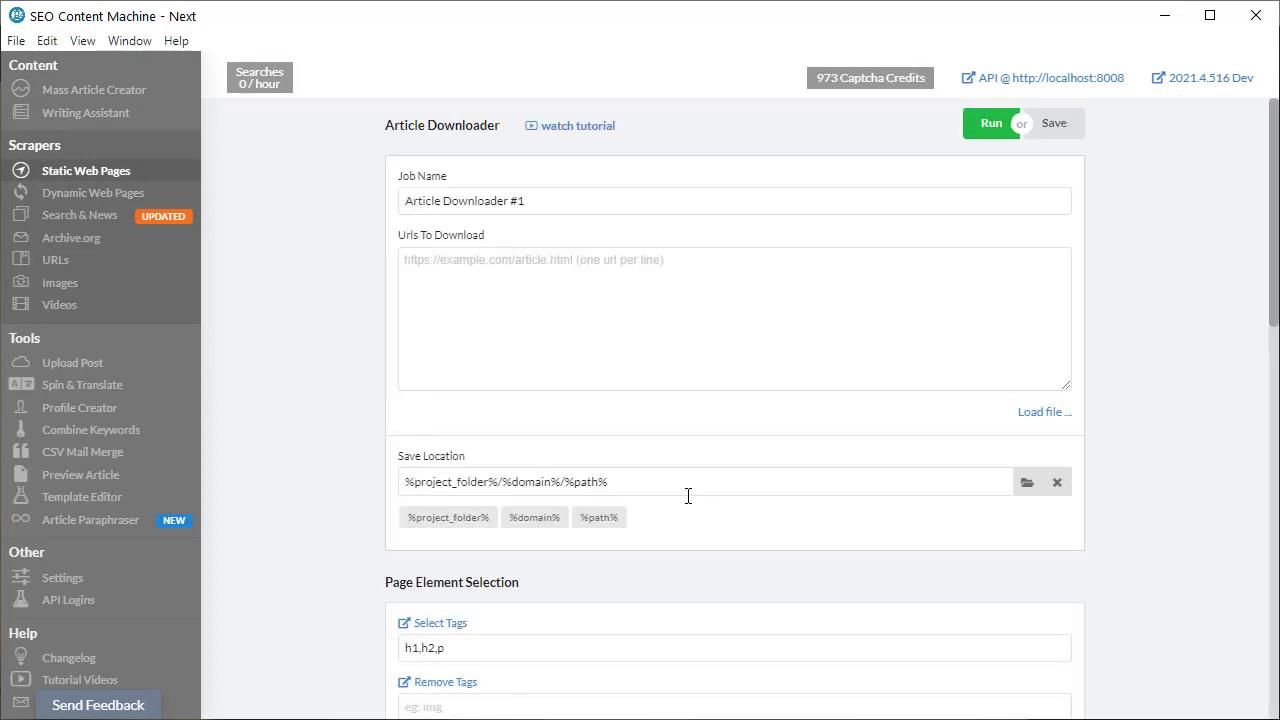
click(638, 486)
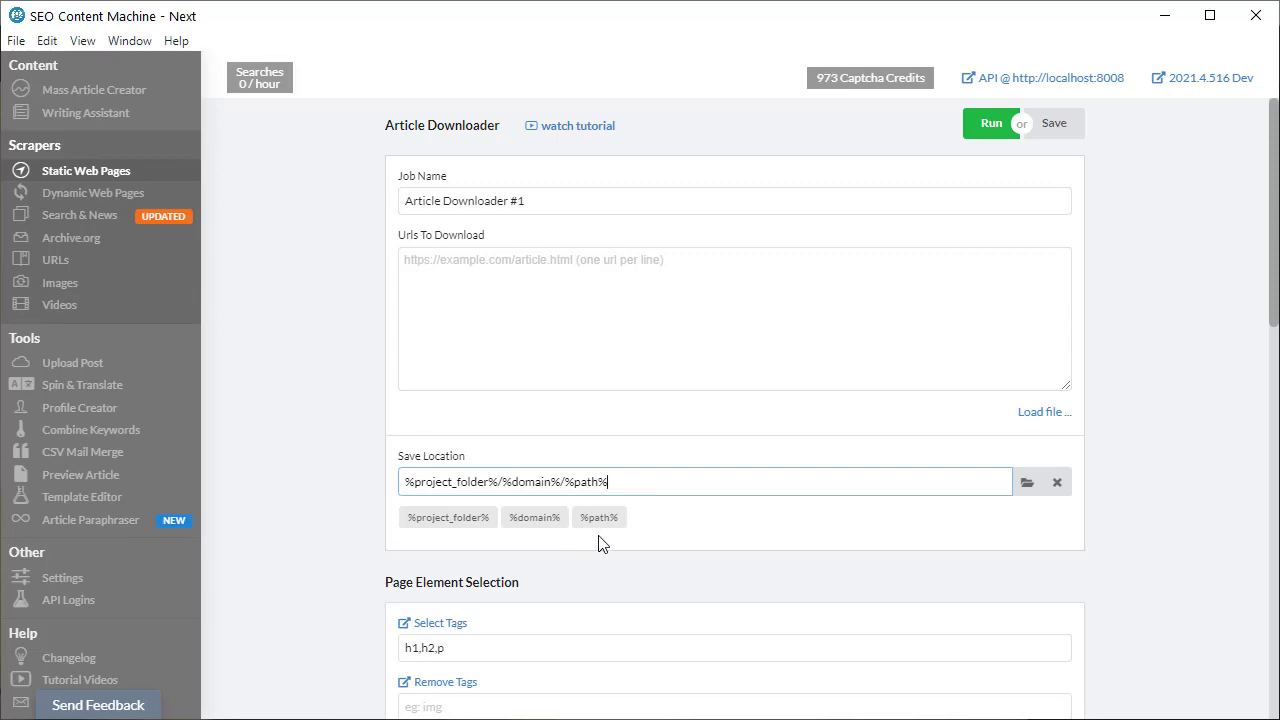
Step: Create a new Web Scraper task for dynamic web pages and put the cursor in its Save Location field
click(70, 193)
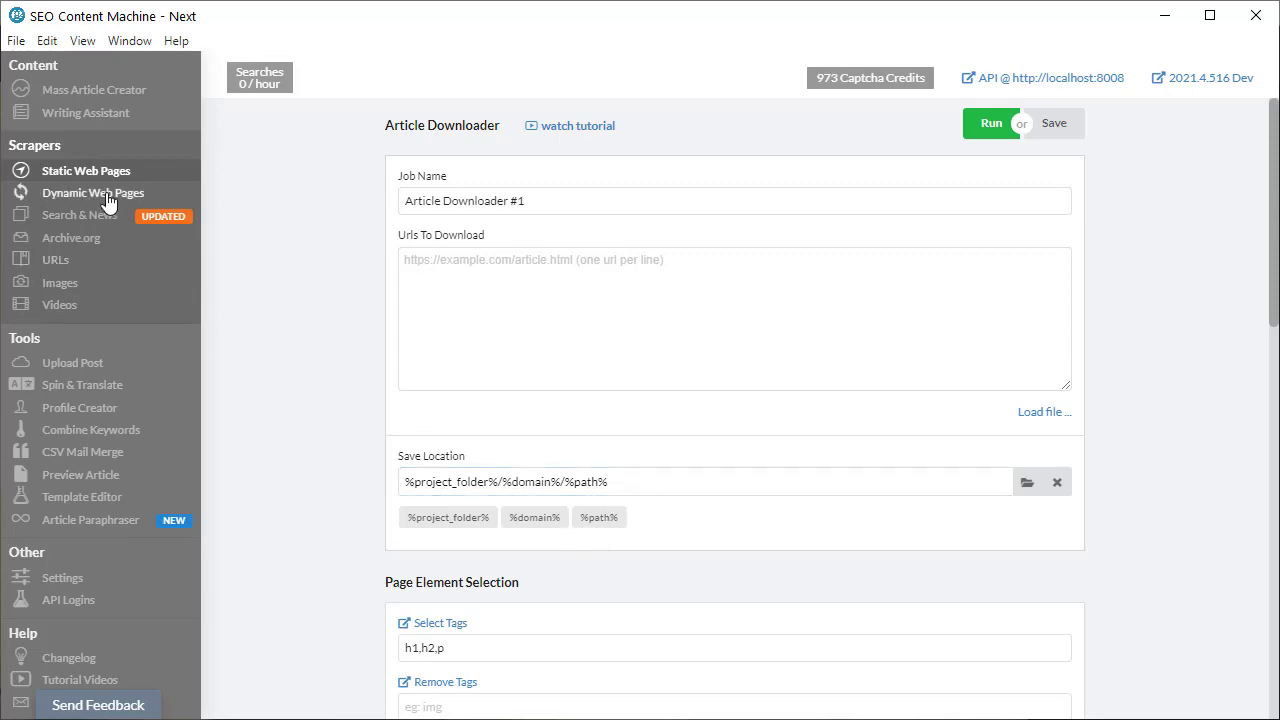
click(1203, 122)
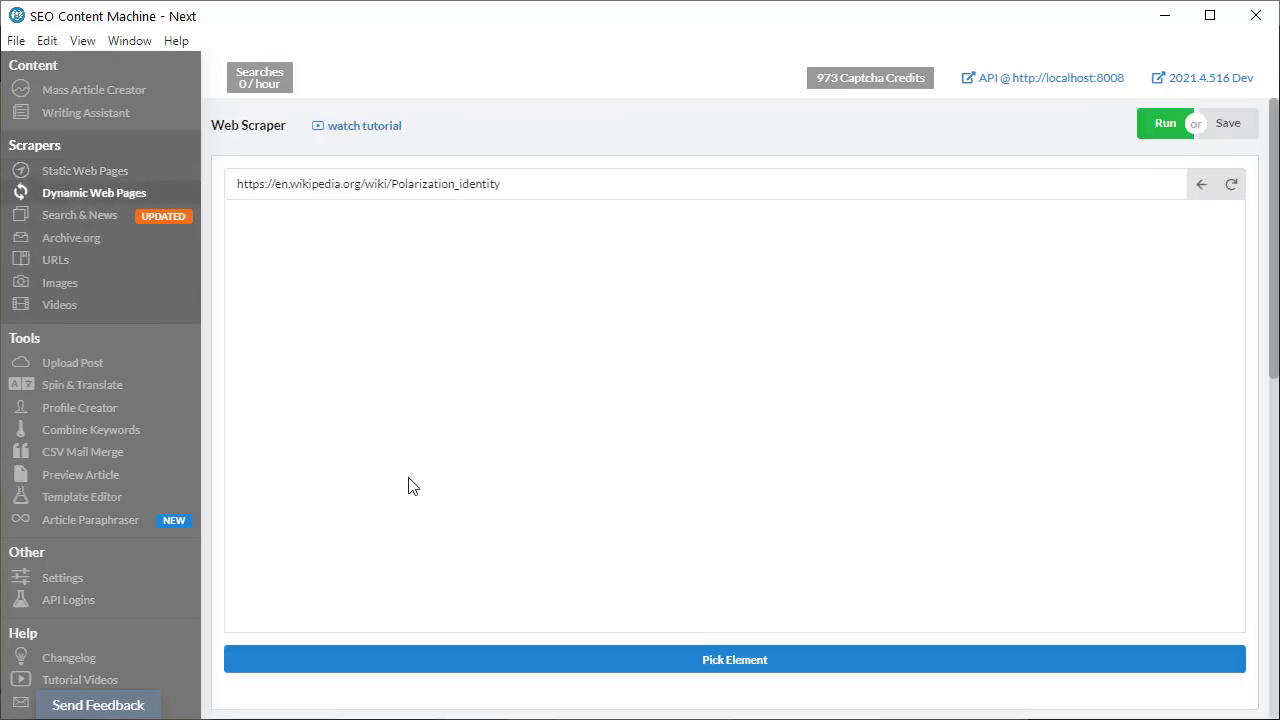
scroll(700, 450, down, 10)
scroll(841, 667, down, 10)
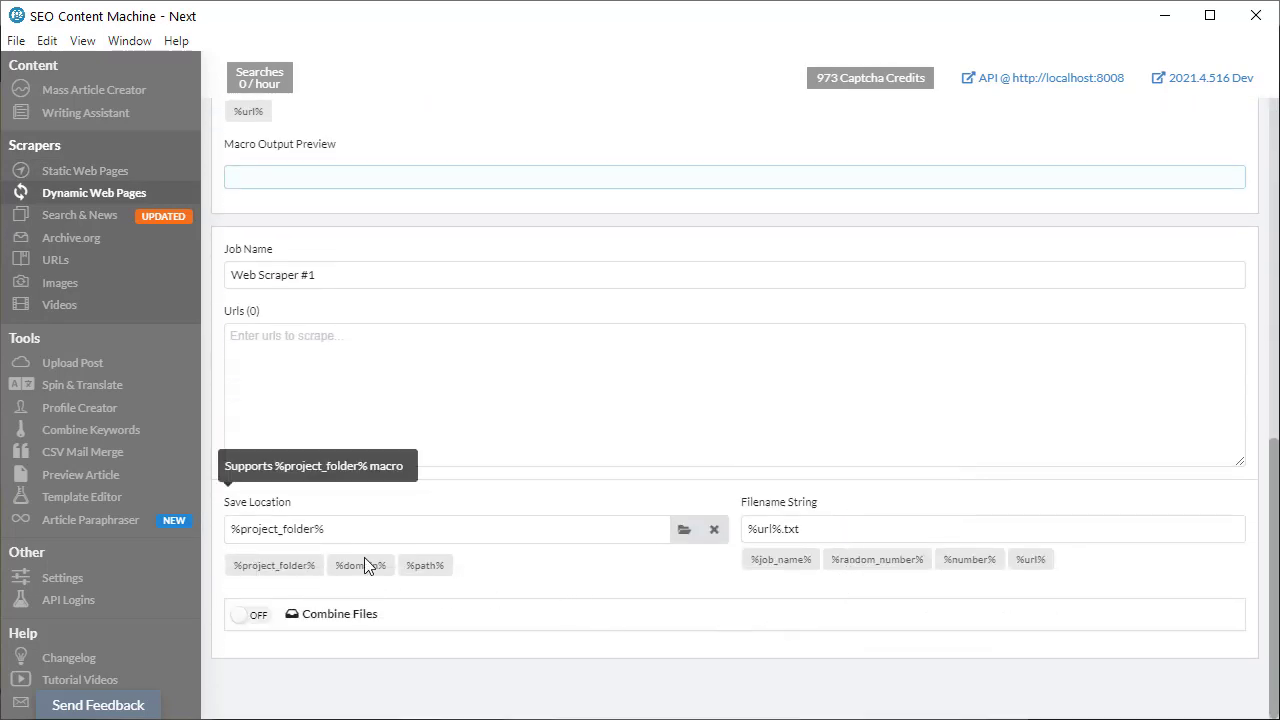
click(371, 529)
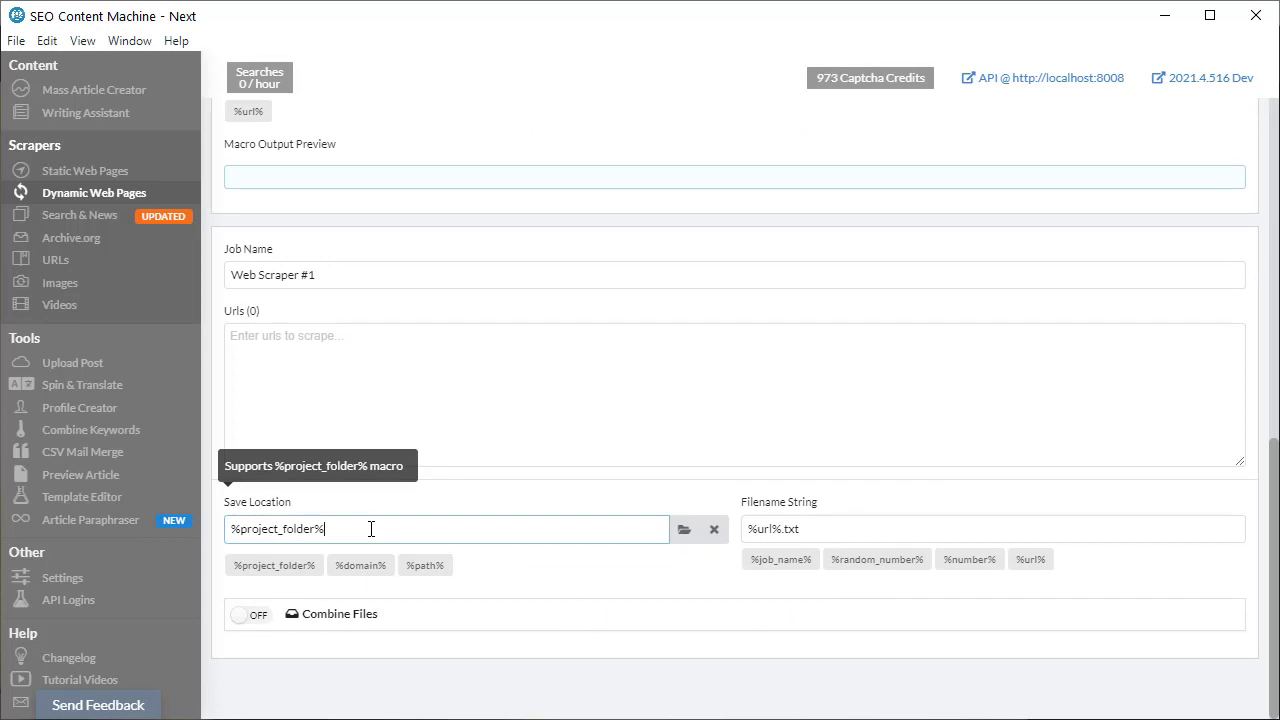
click(896, 520)
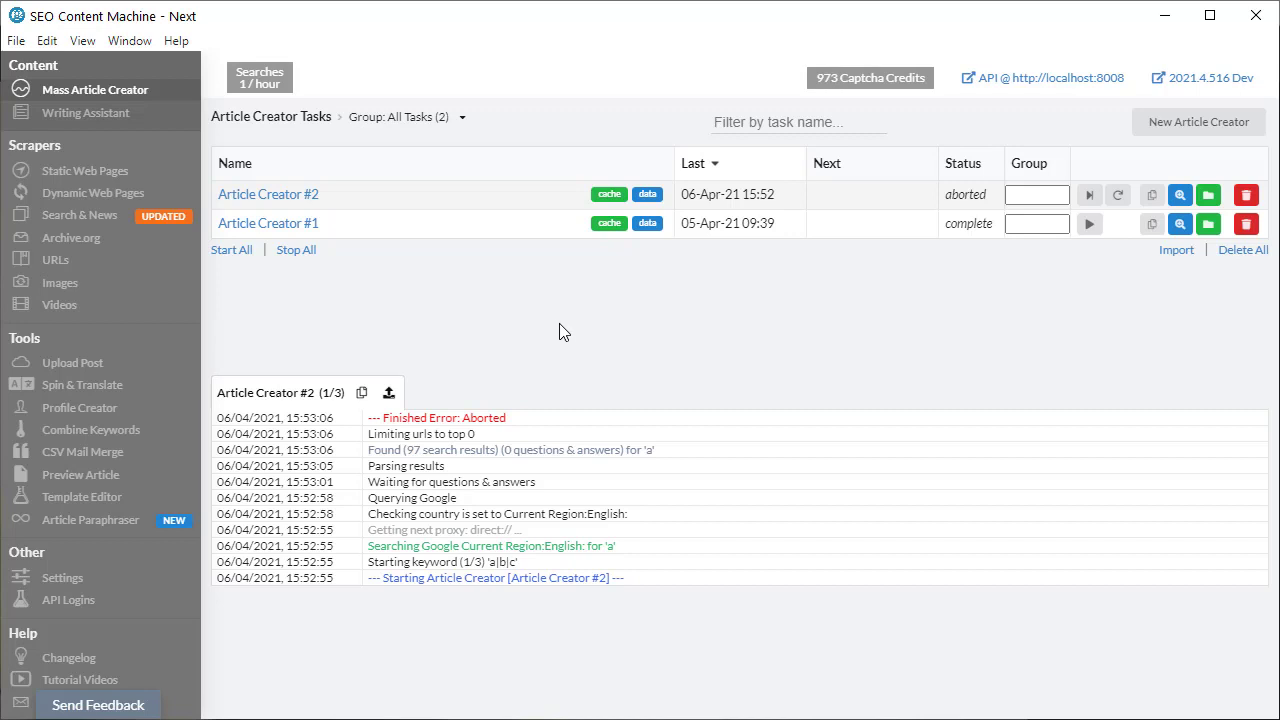
Step: Run the Article Creator #1 task and stop it before it completes
click(1090, 225)
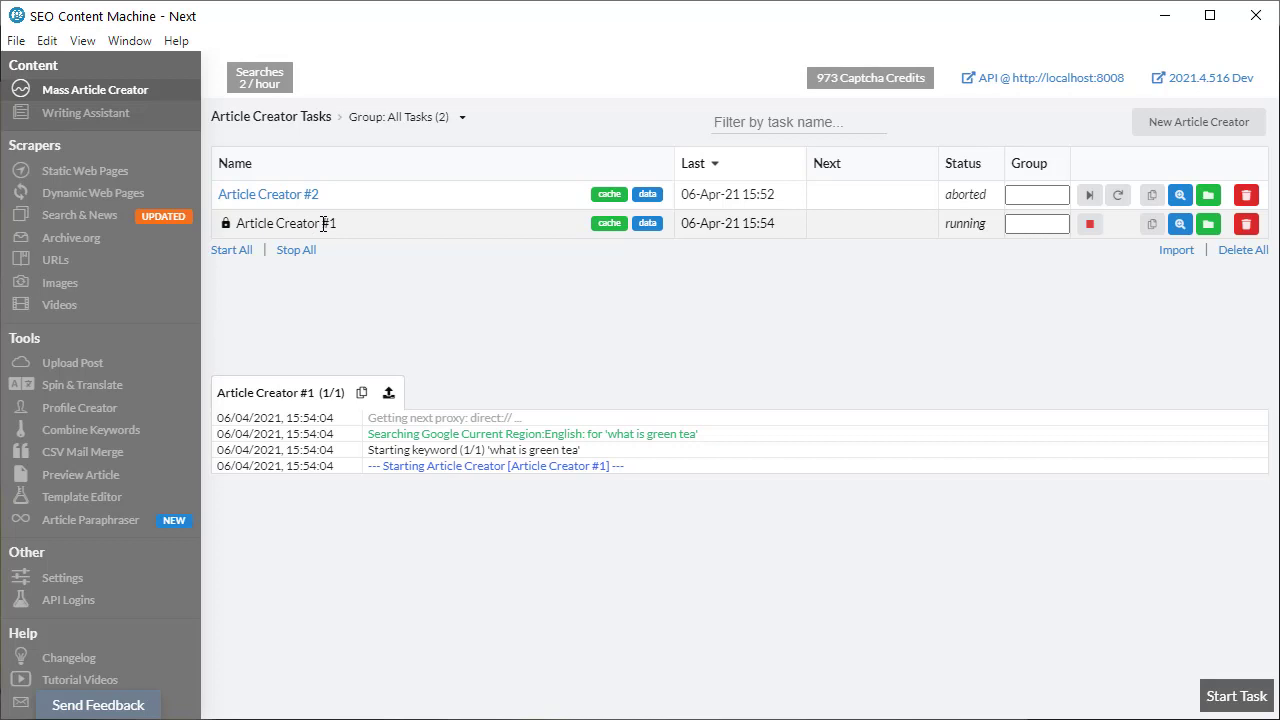
click(1089, 224)
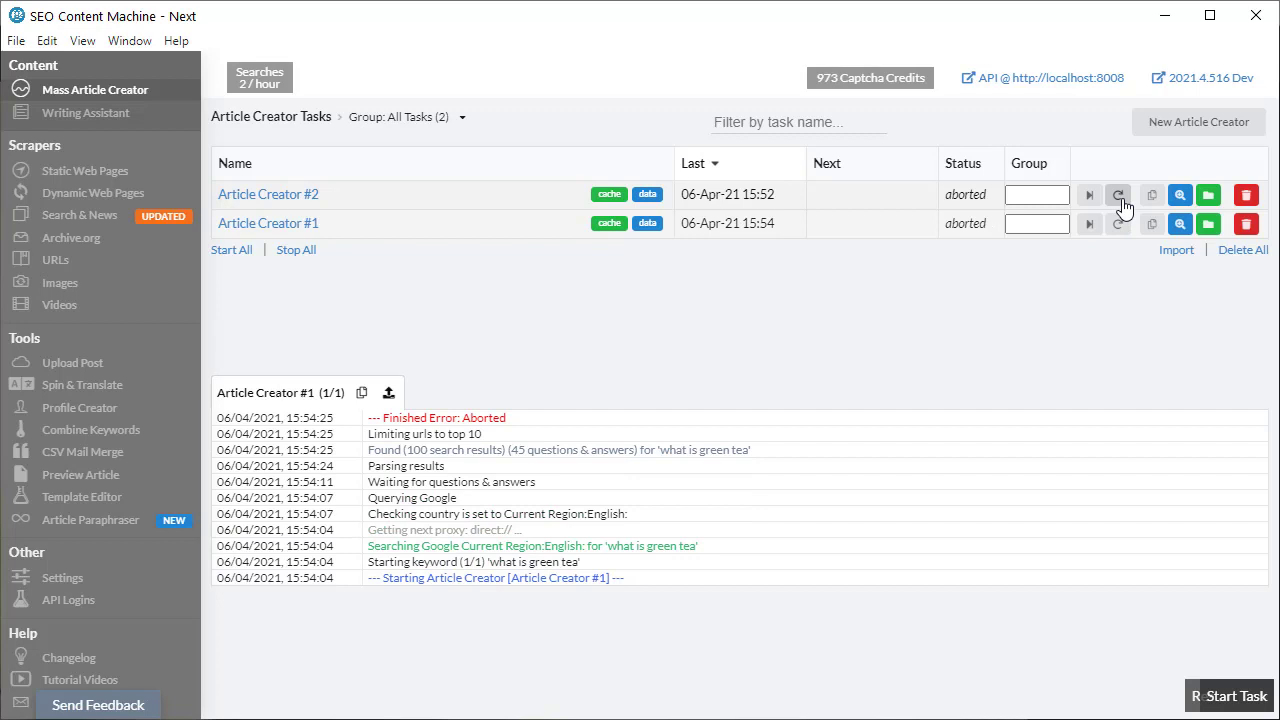
Step: Review the translator services offered in Preview Article's Translate dialog, and close the dialog without translating
click(86, 112)
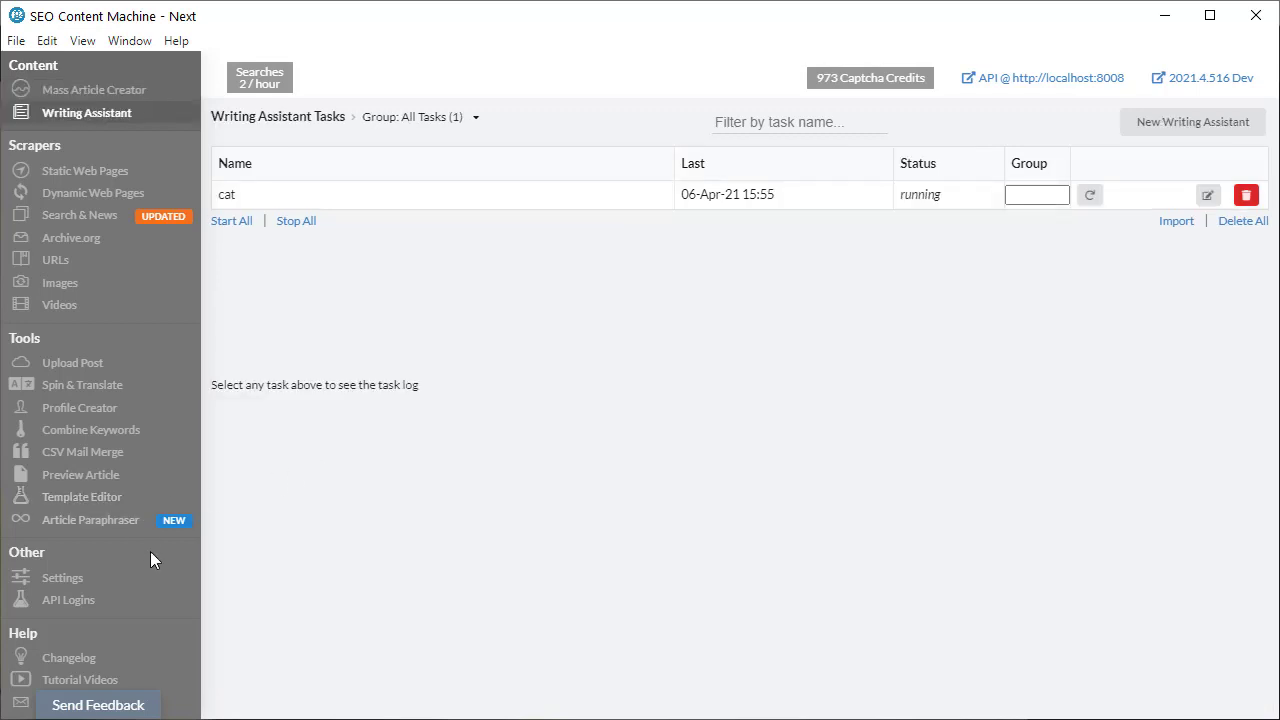
click(95, 476)
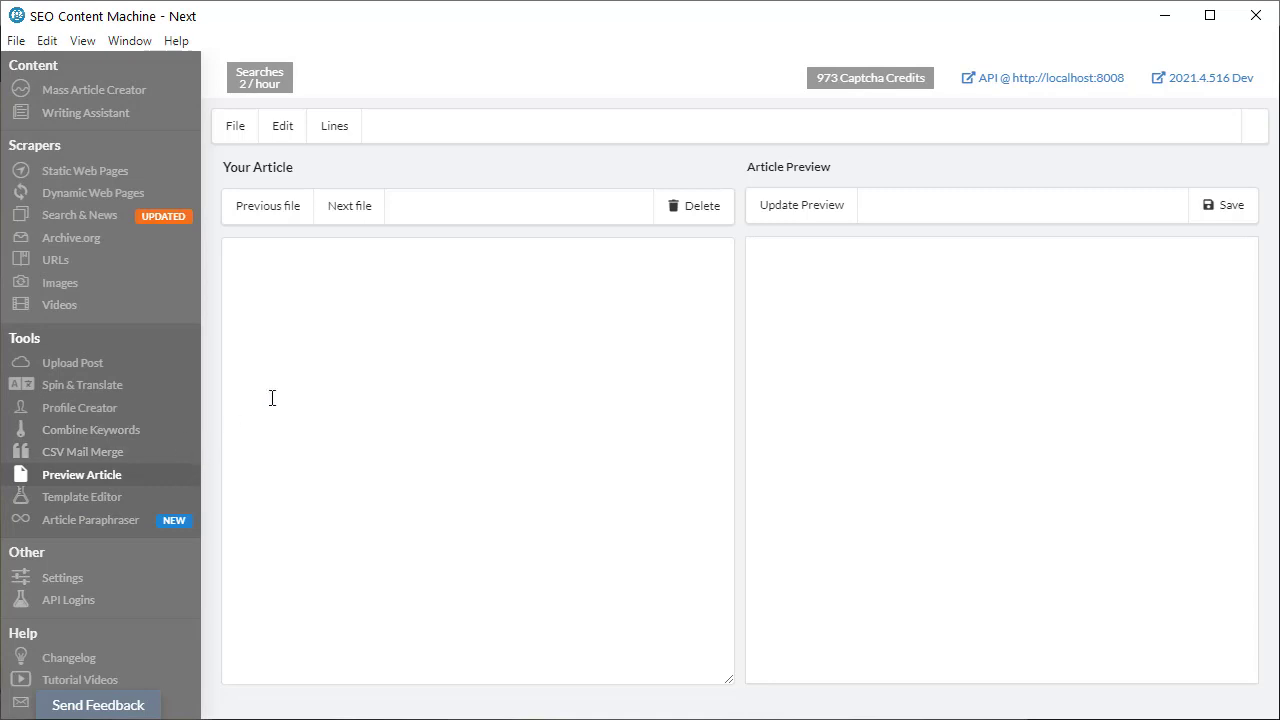
click(290, 132)
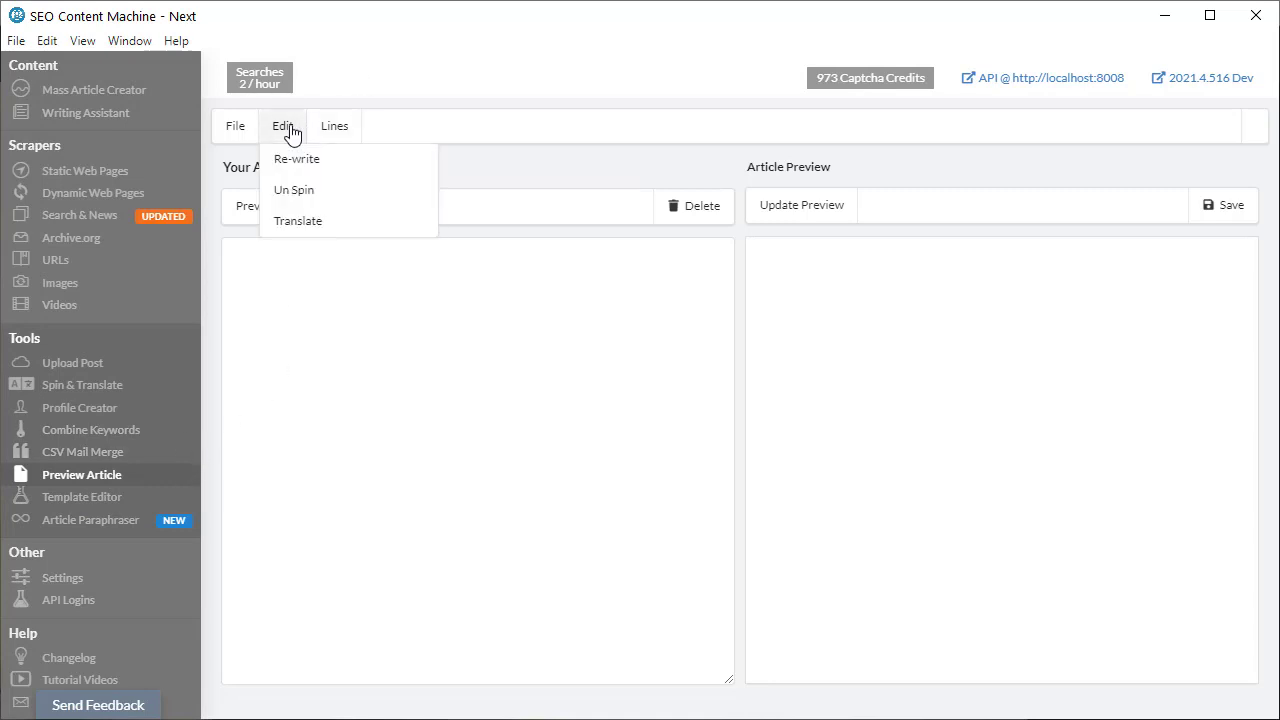
click(298, 221)
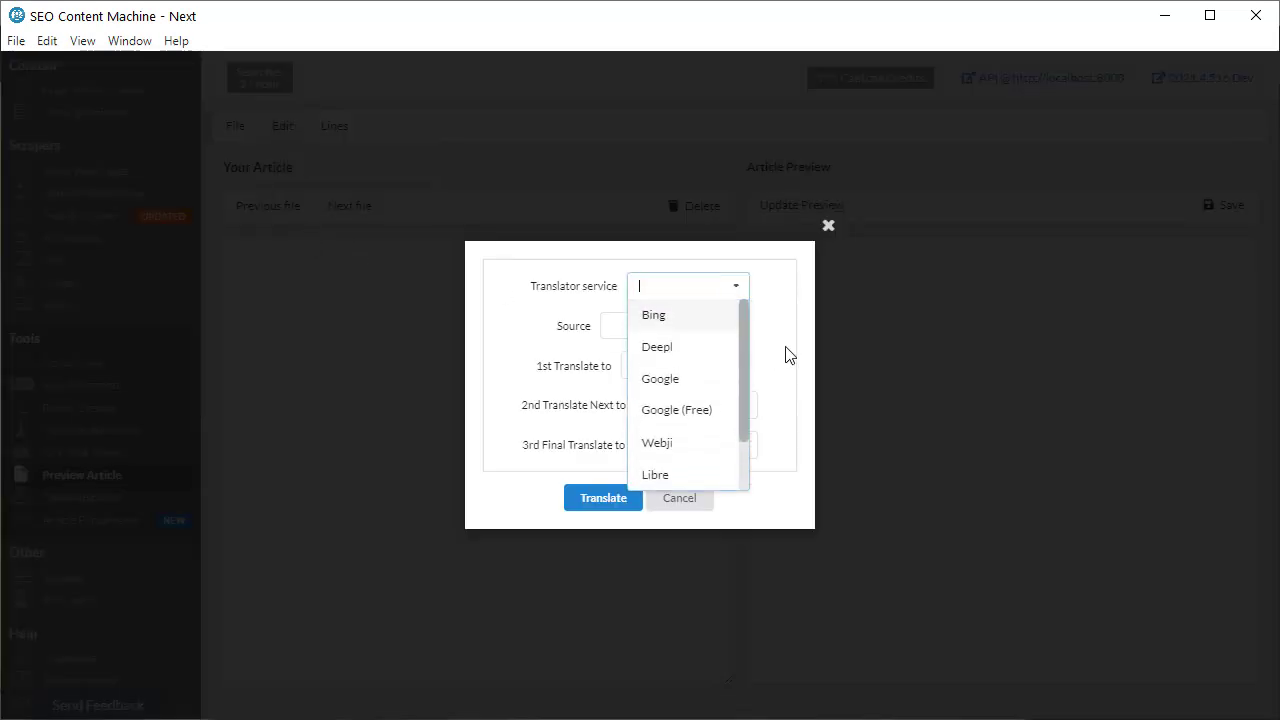
click(902, 333)
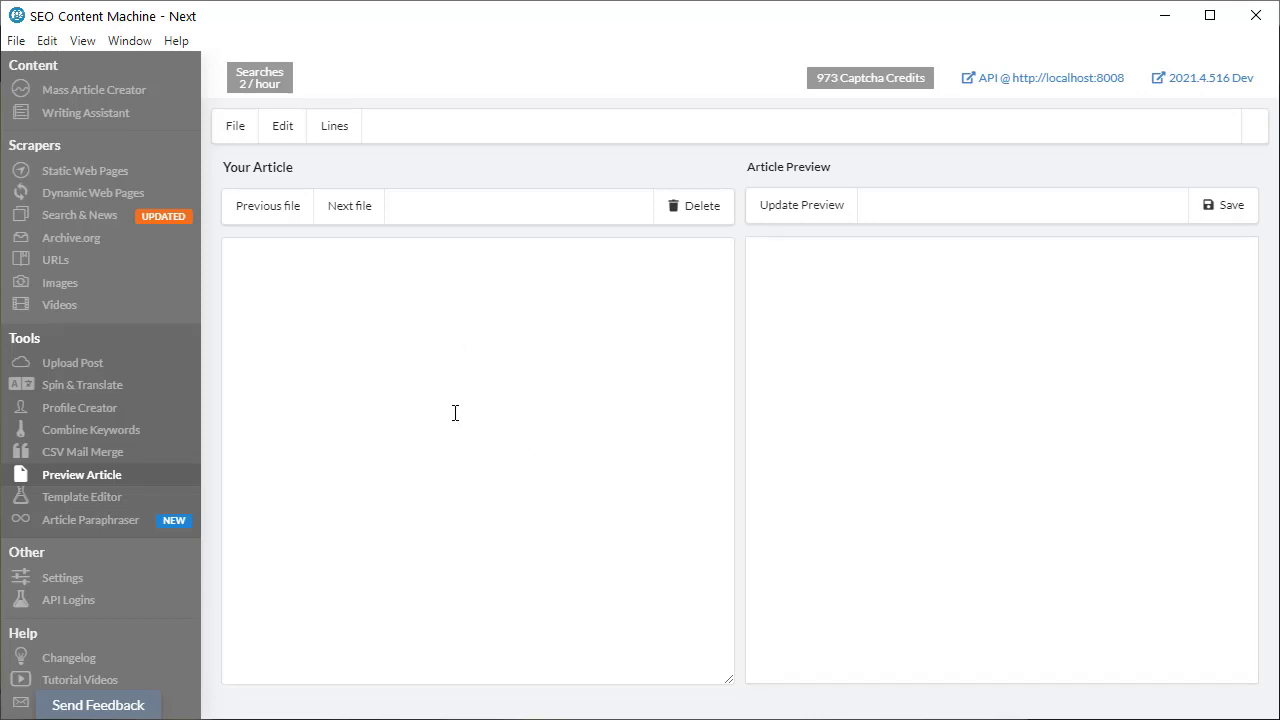
Step: Open the "cat" Writing Assistant task and insert the first four suggested sentences into the article
click(112, 123)
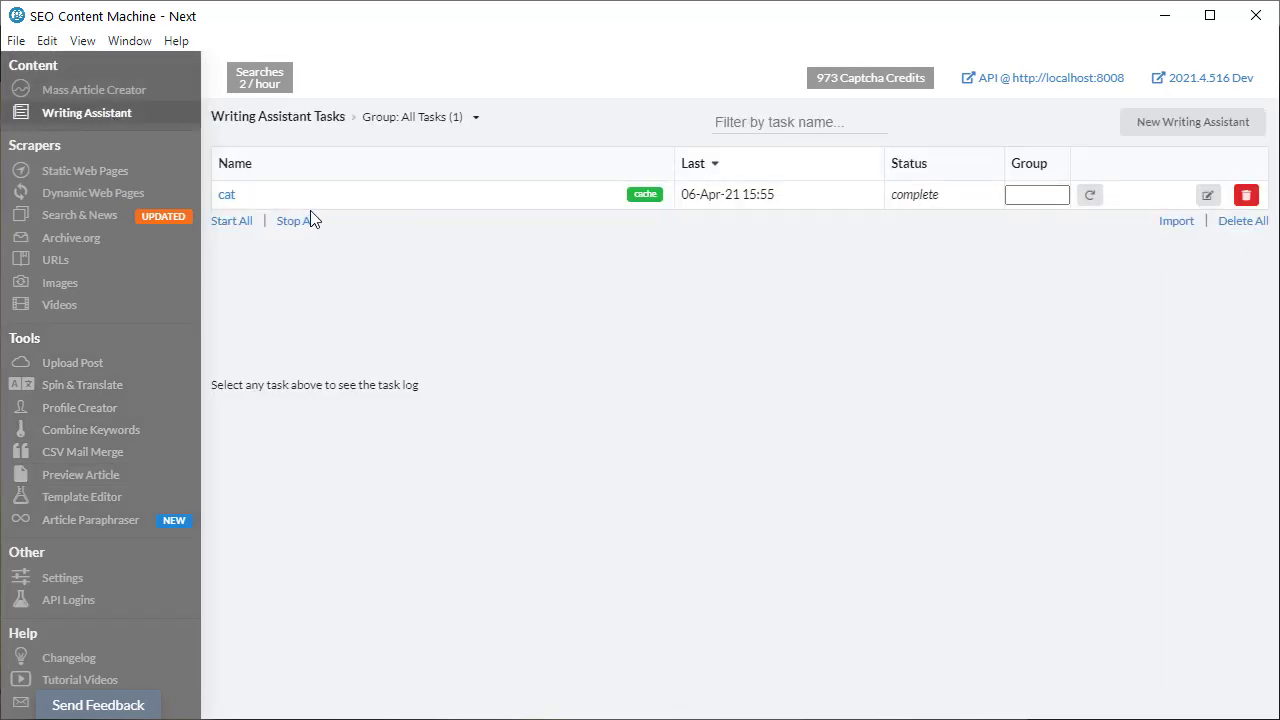
click(225, 195)
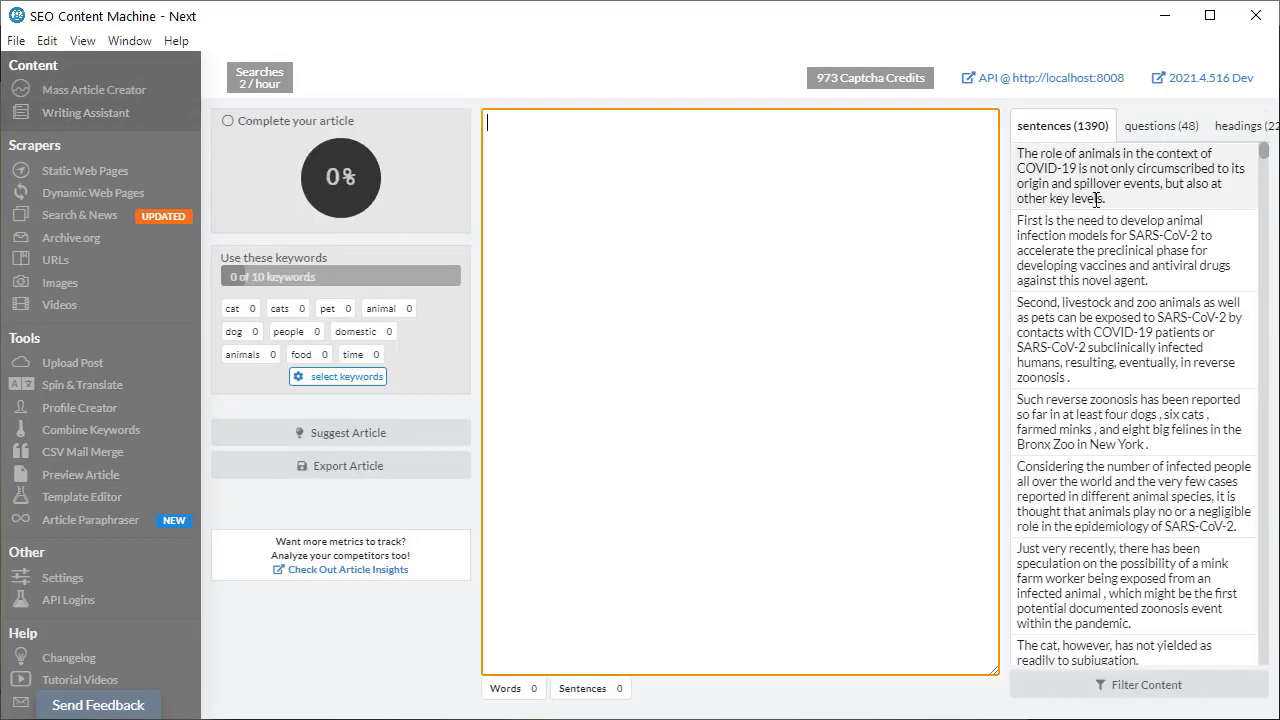
click(1098, 198)
click(1080, 258)
click(1050, 345)
click(1030, 420)
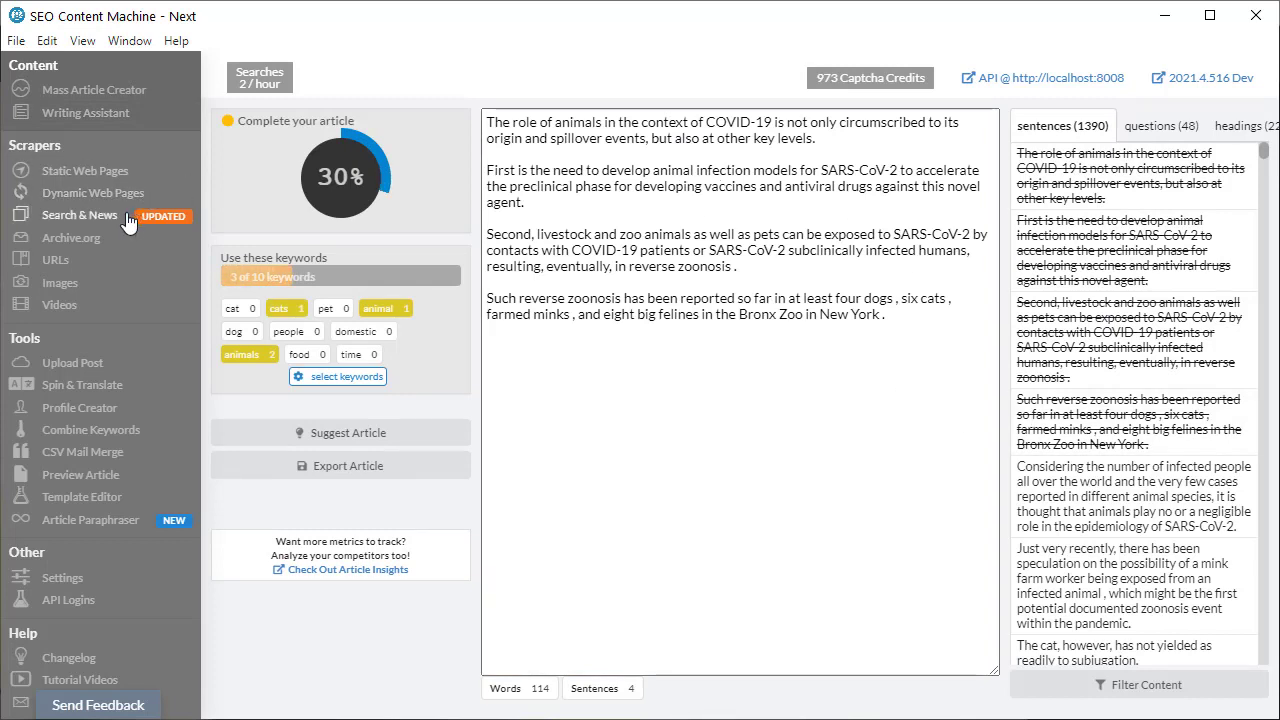
Step: Switch to the Article Downloader tasks and reopen the "cat" Writing Assistant task to check that its article text is kept
click(88, 173)
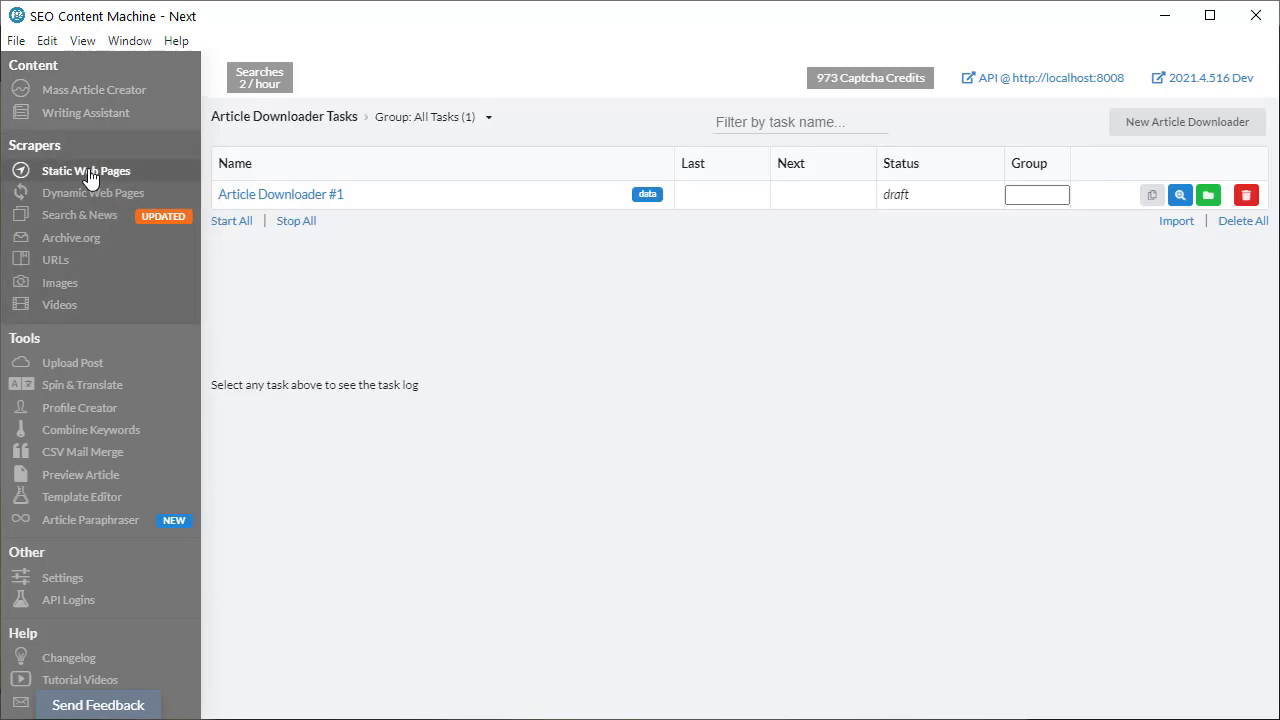
click(105, 115)
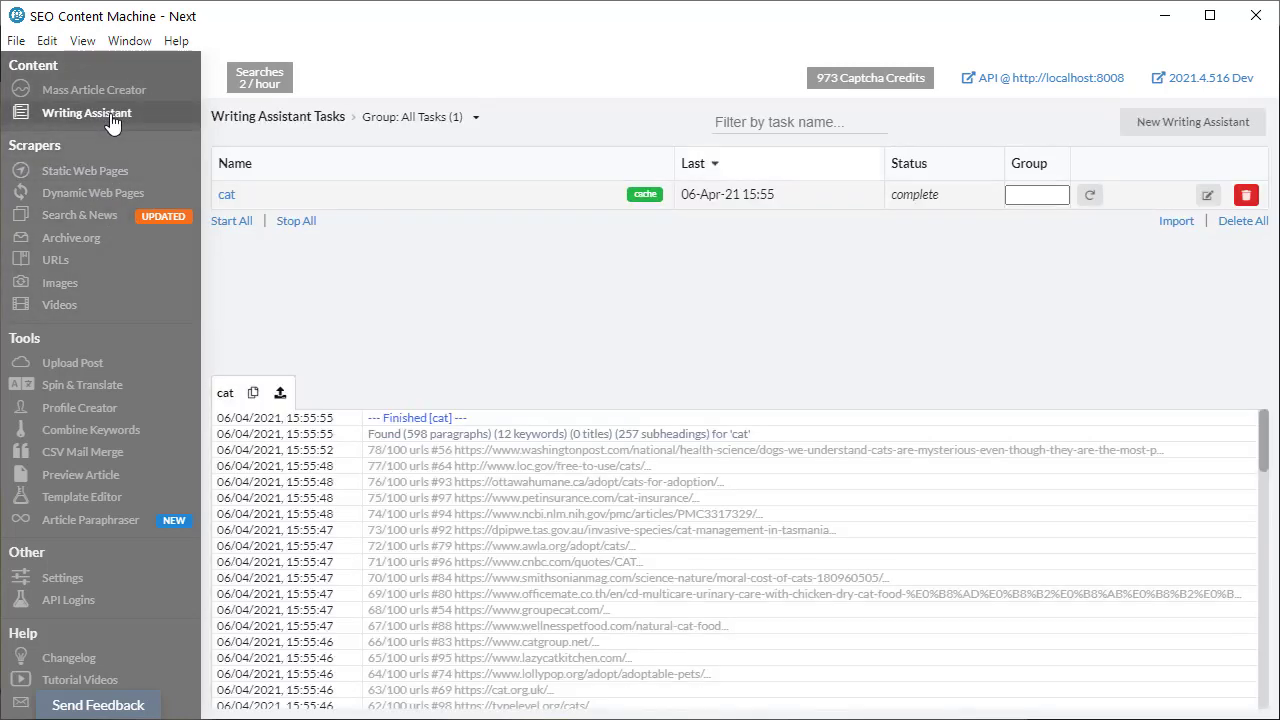
click(226, 195)
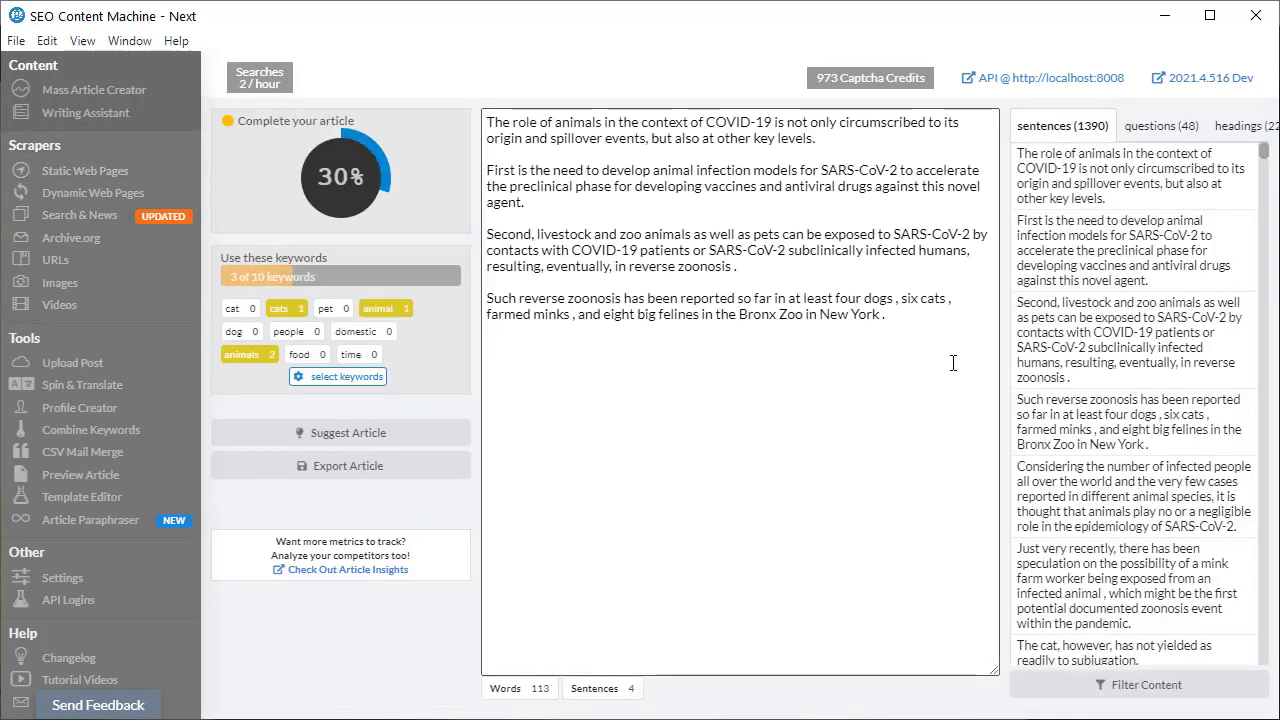
click(913, 355)
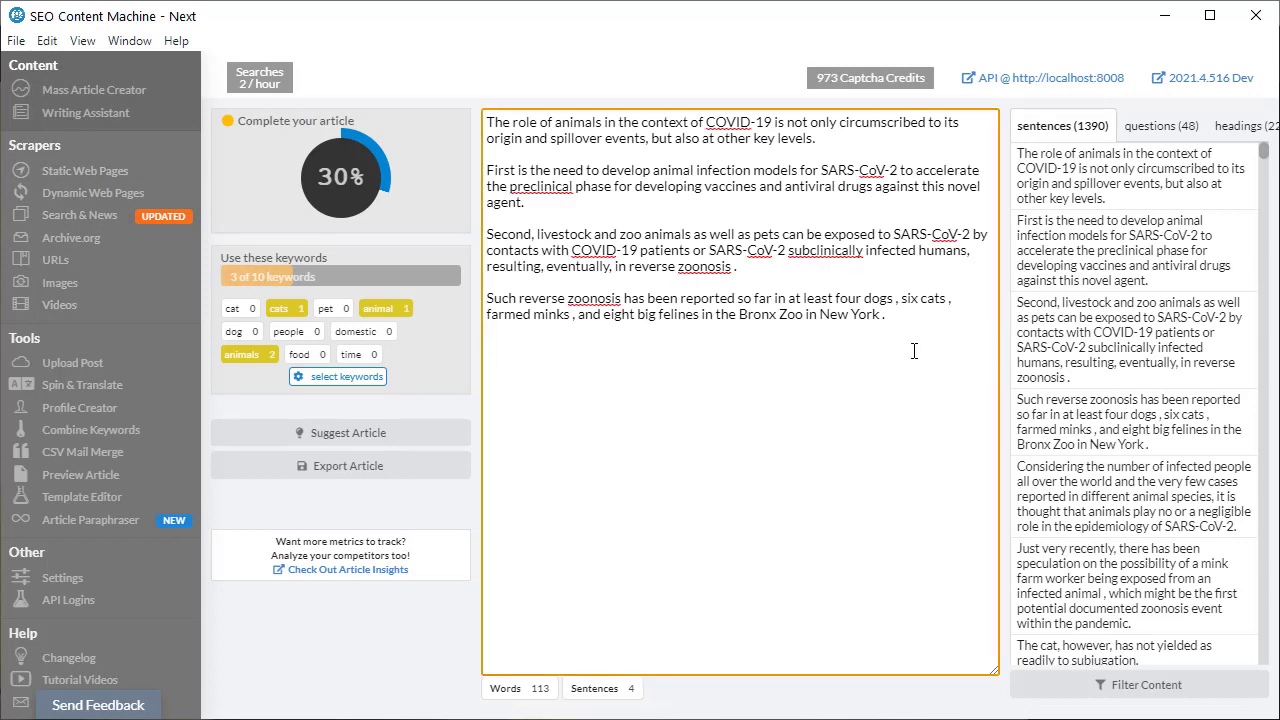